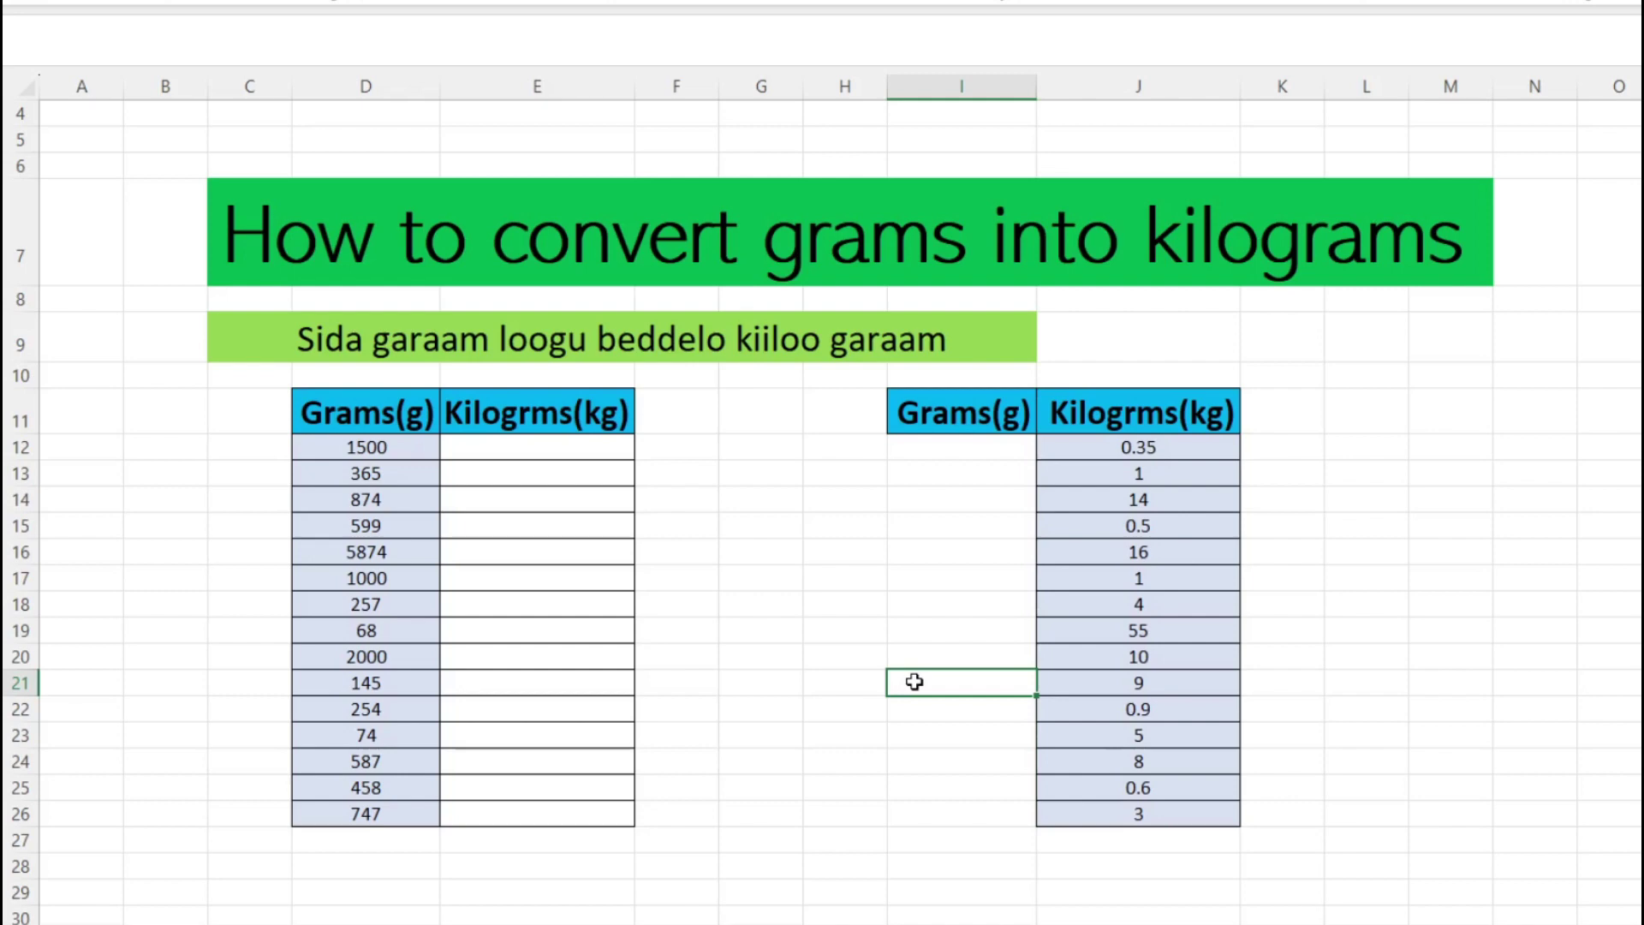
pyautogui.moveTo(1107, 403); pyautogui.dragTo(1190, 810)
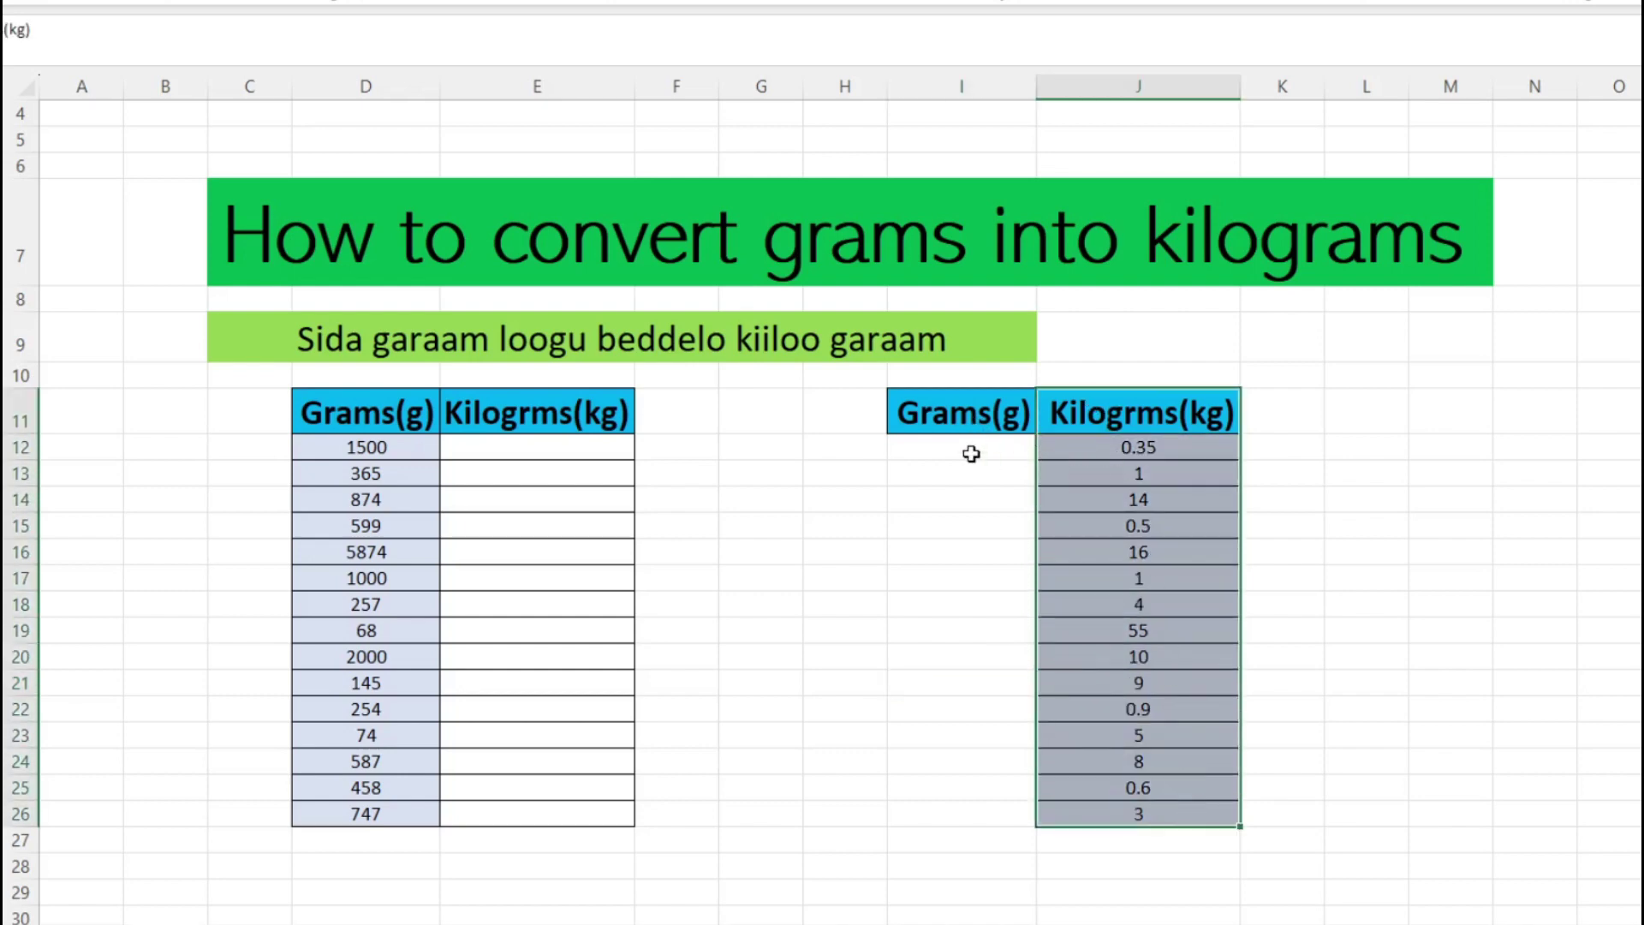
pyautogui.moveTo(955, 412); pyautogui.dragTo(970, 817)
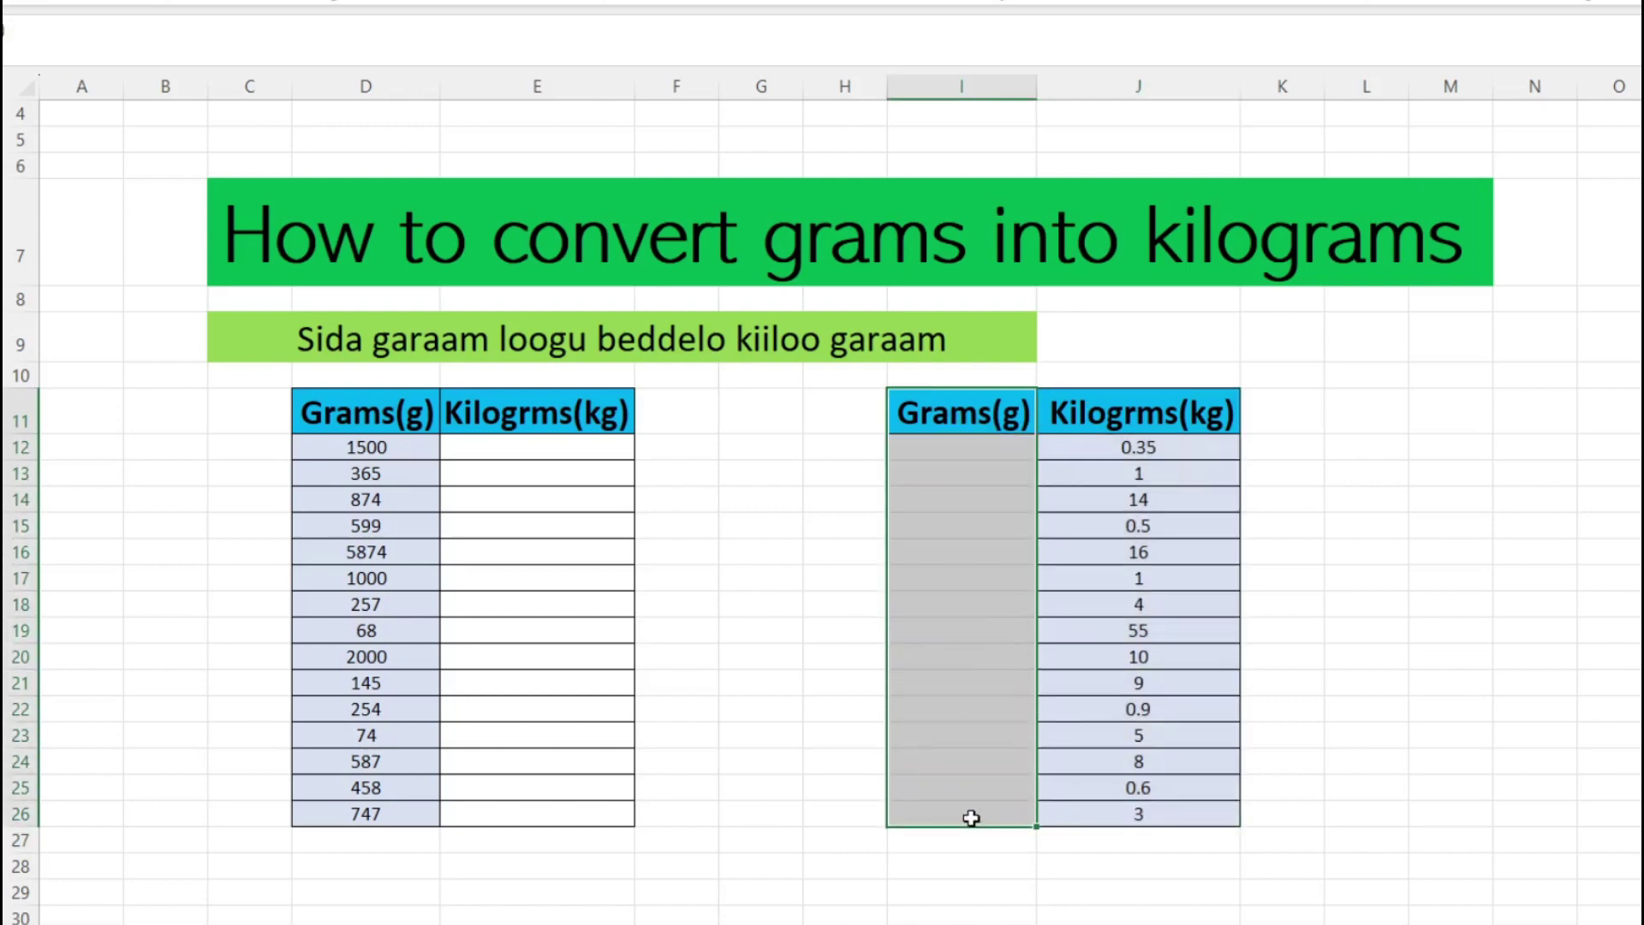
pyautogui.click(1311, 615)
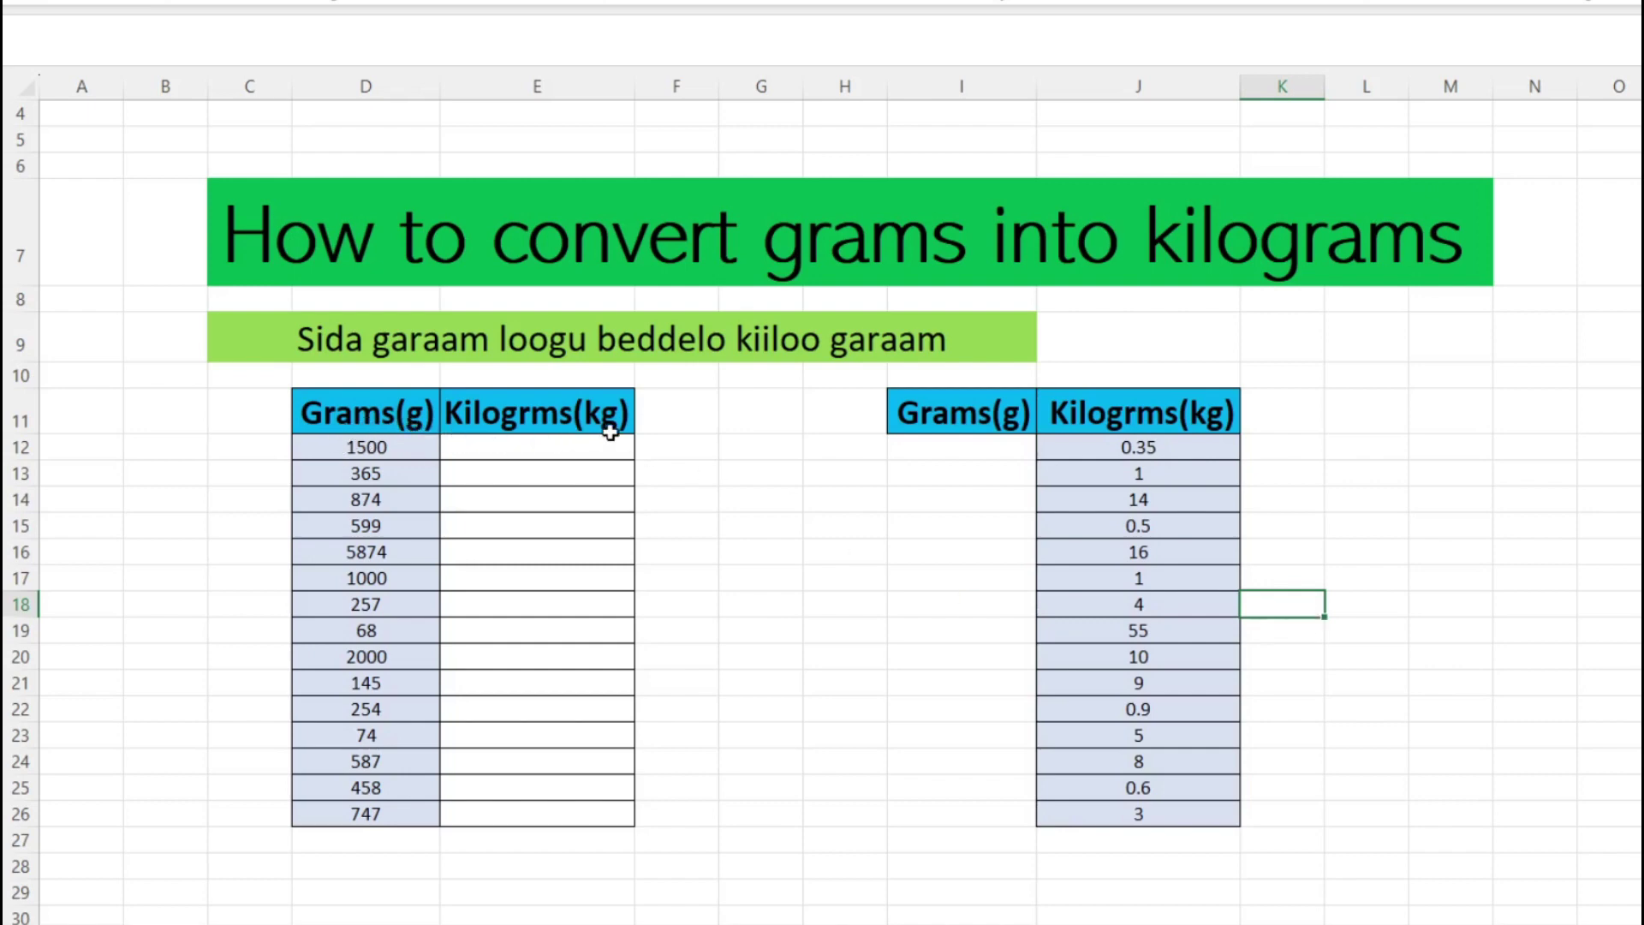
# - Enter =CONVERT(D12,"g","kg") in cell E12 to convert the first grams value to kilograms
pyautogui.click(477, 452)
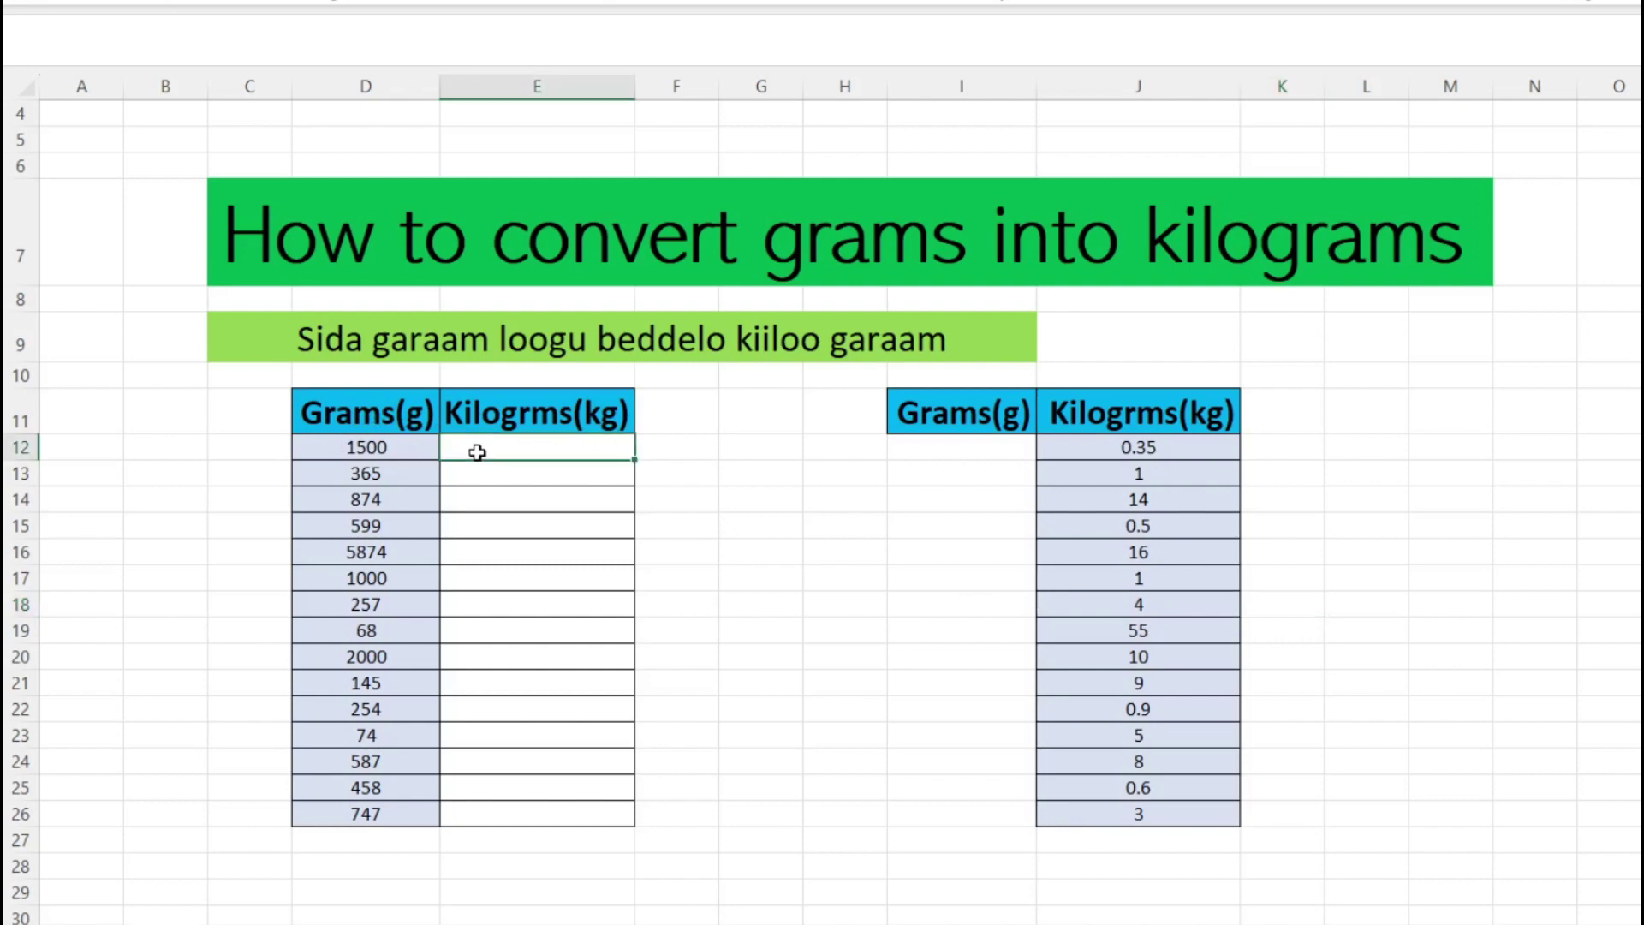
pyautogui.write('=')
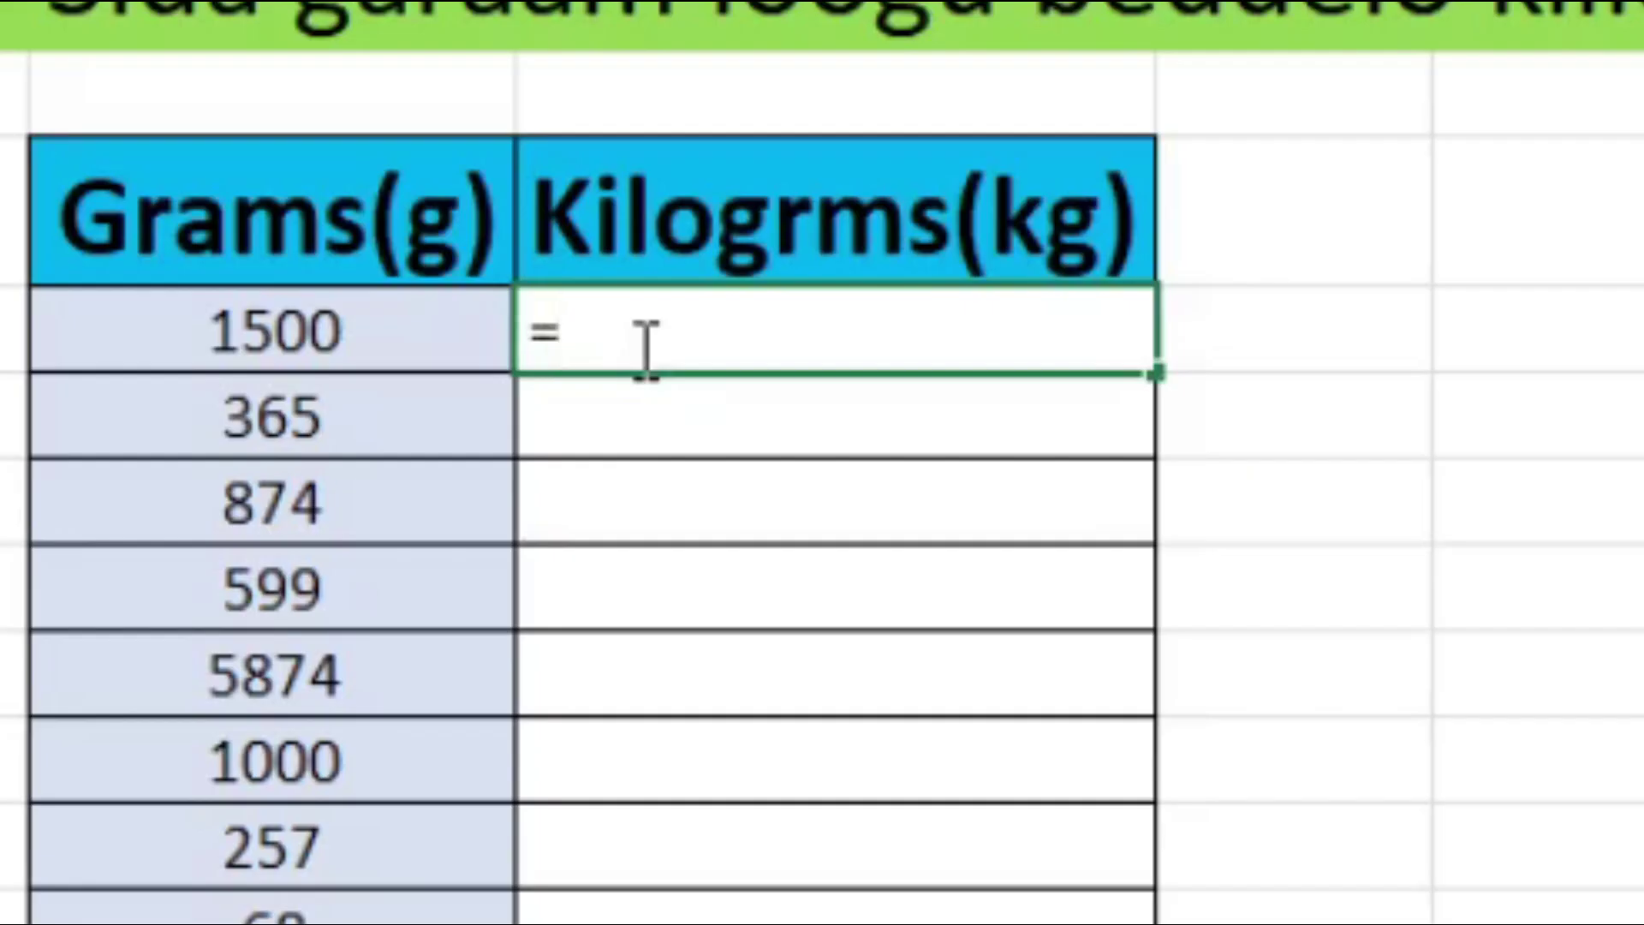
pyautogui.write('conver')
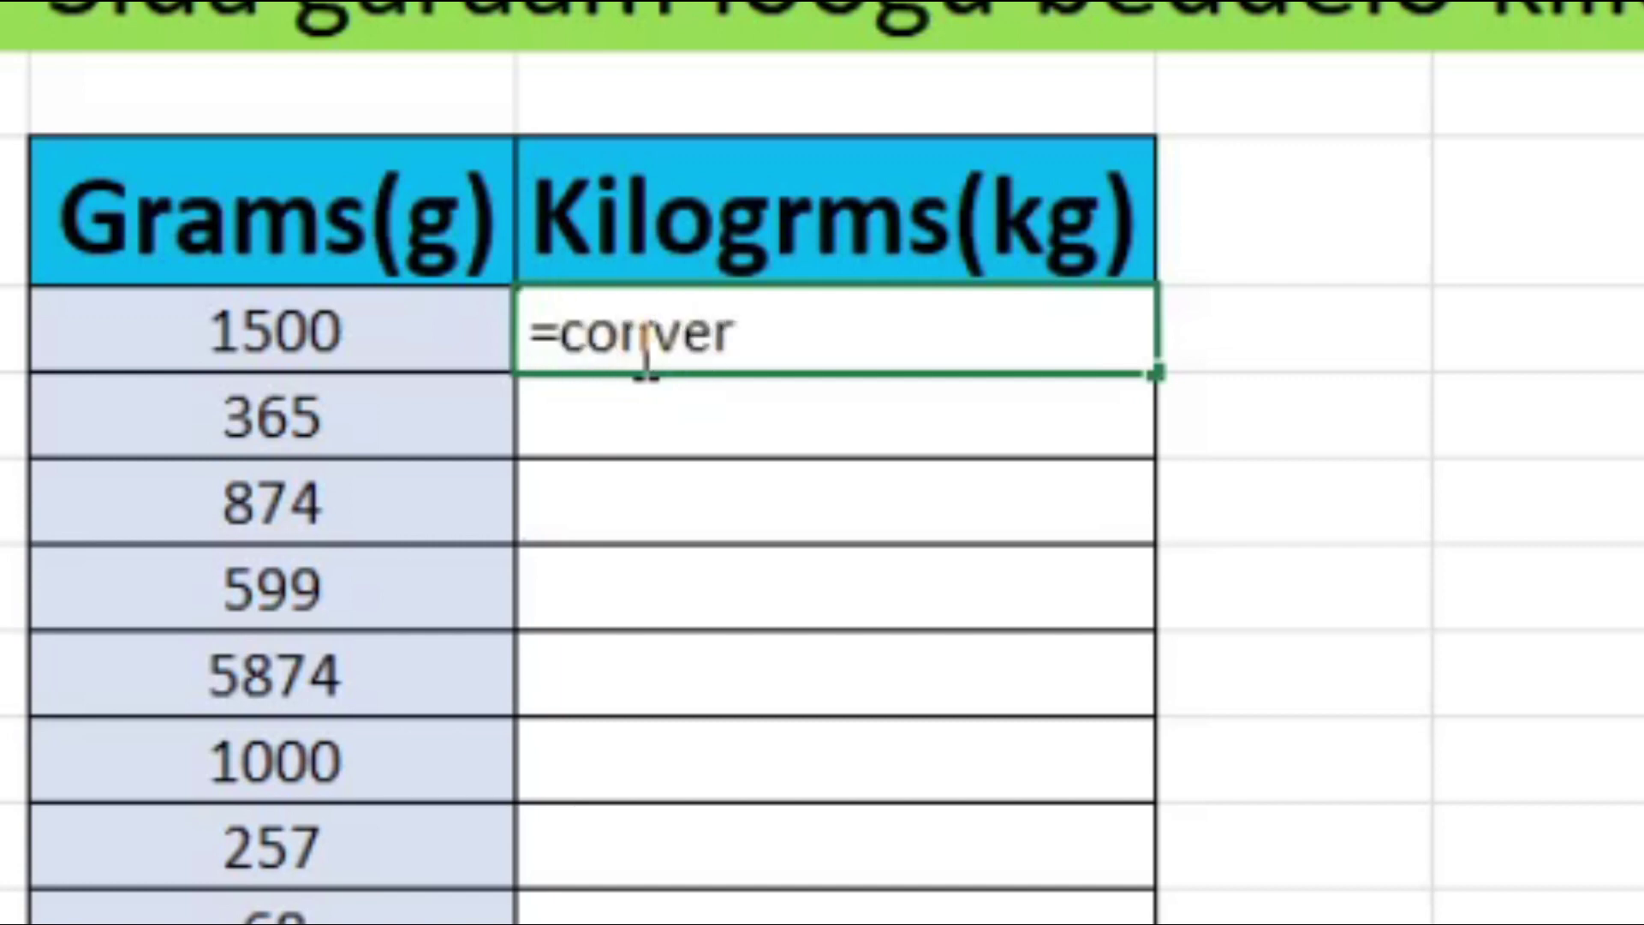
pyautogui.press('Tab')
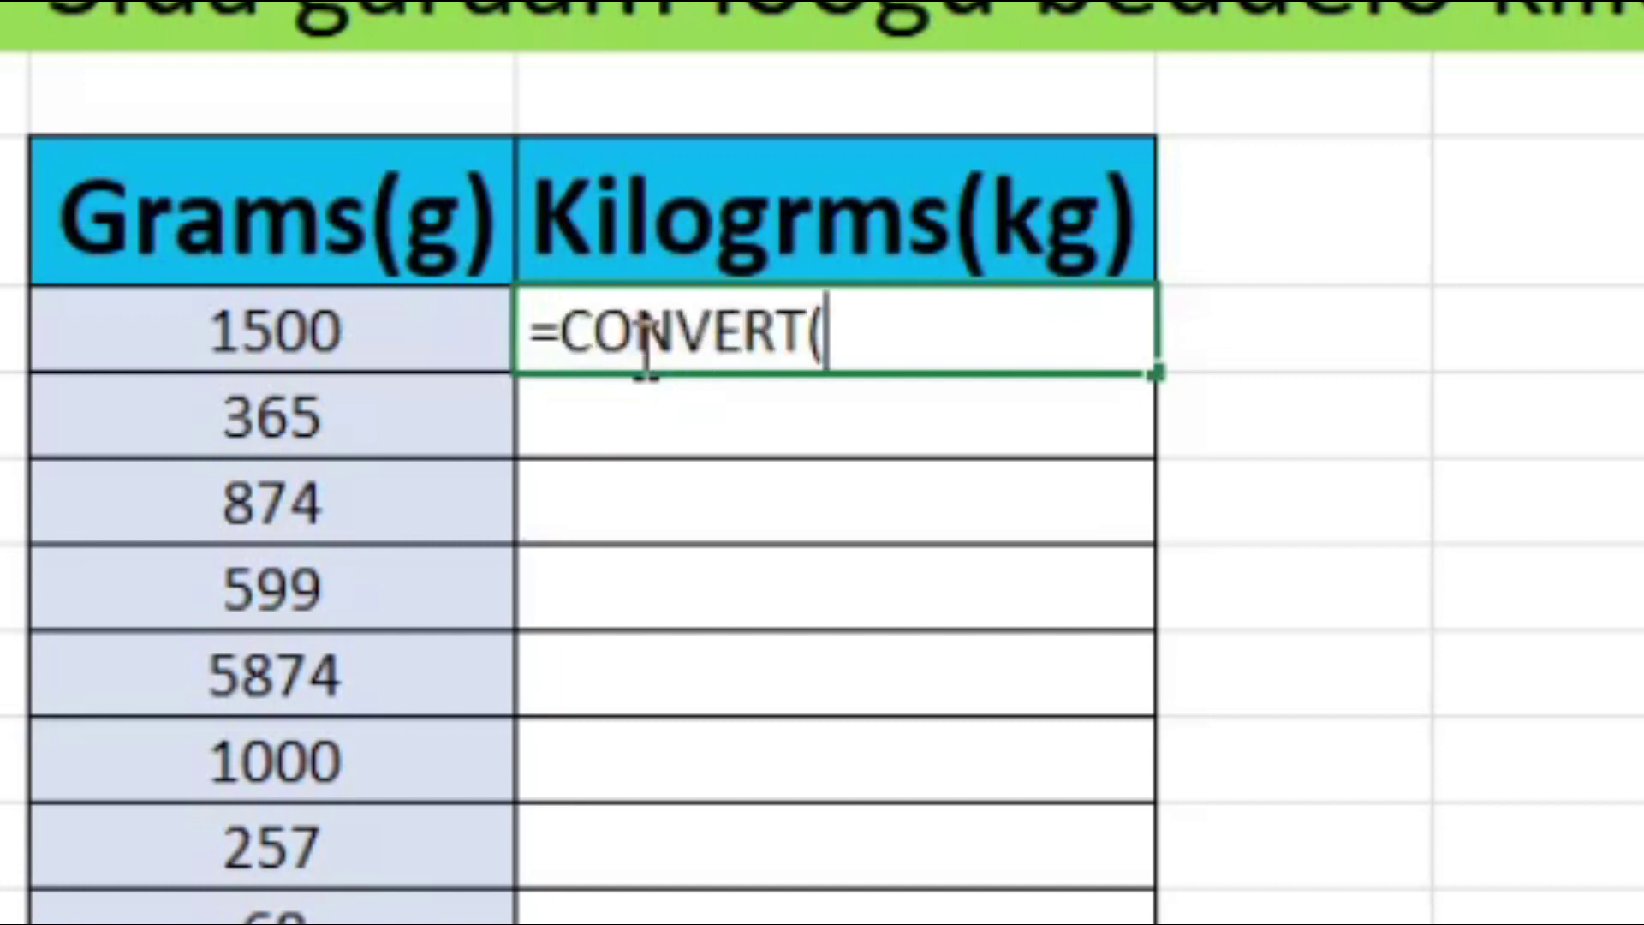
pyautogui.click(317, 324)
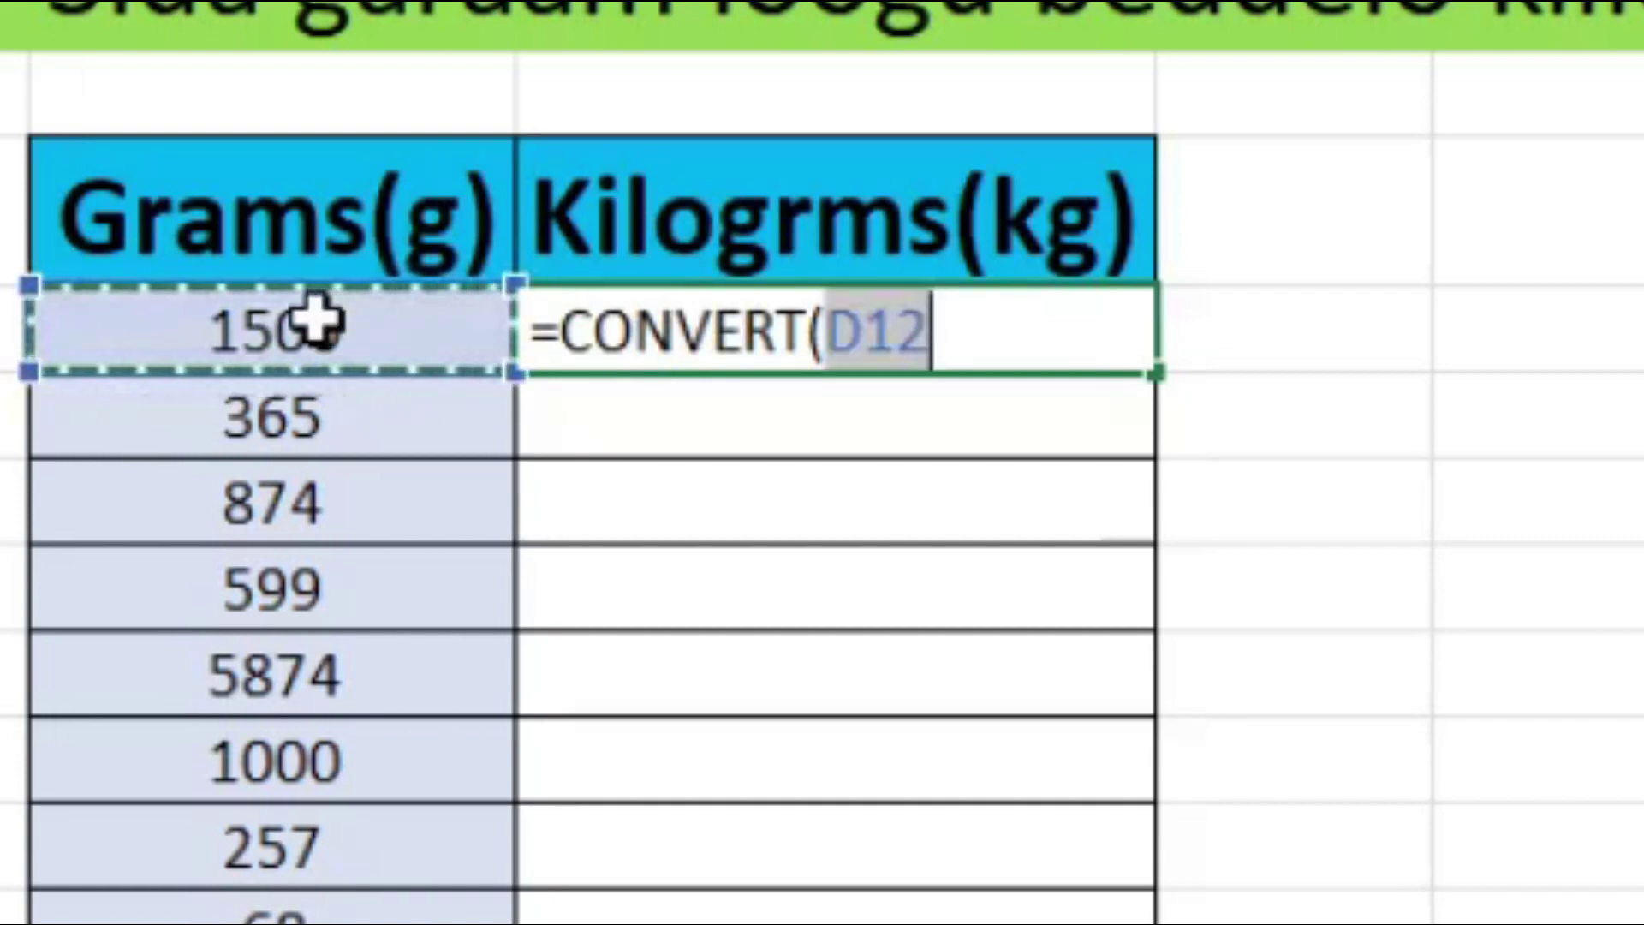
pyautogui.write(',')
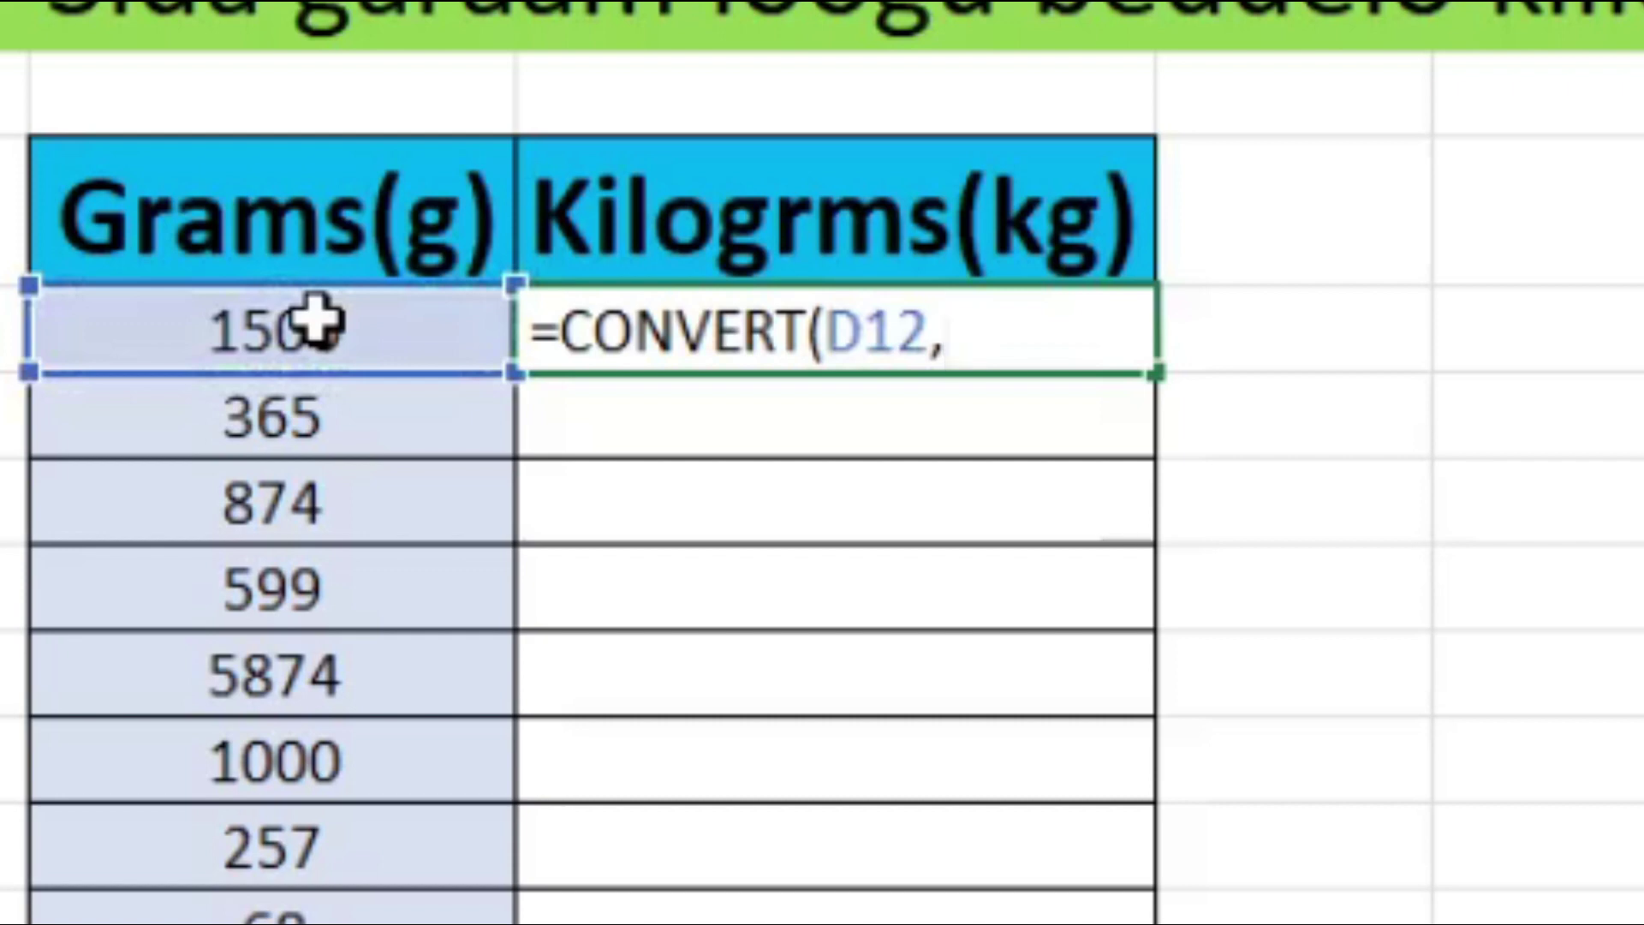
pyautogui.write('"g')
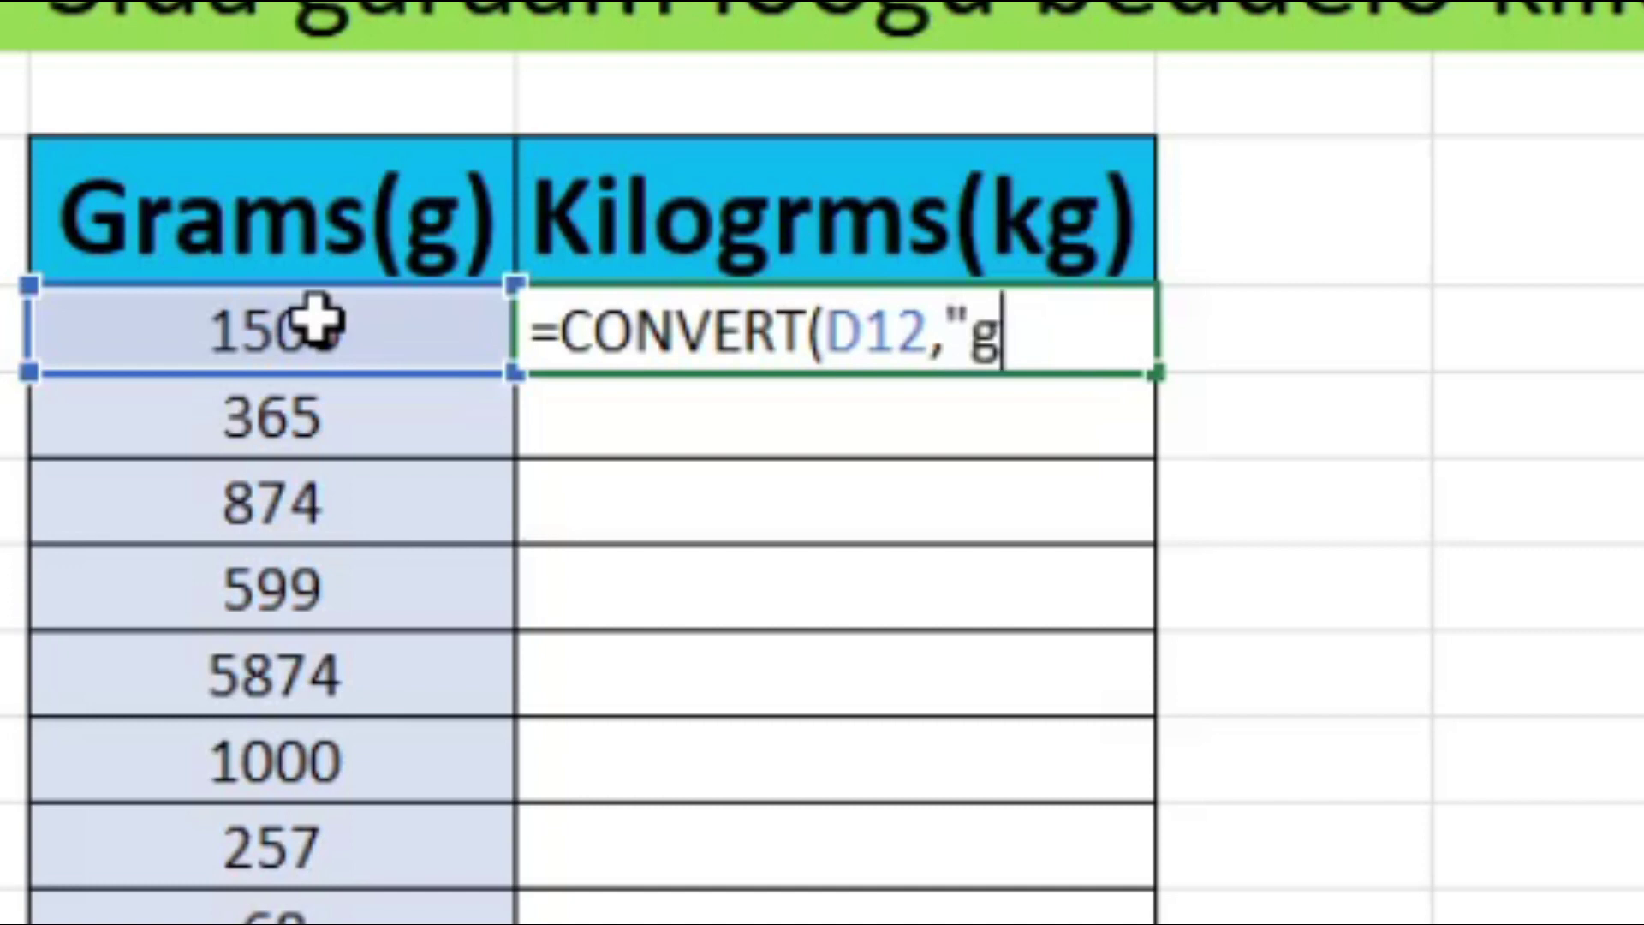
pyautogui.write('","')
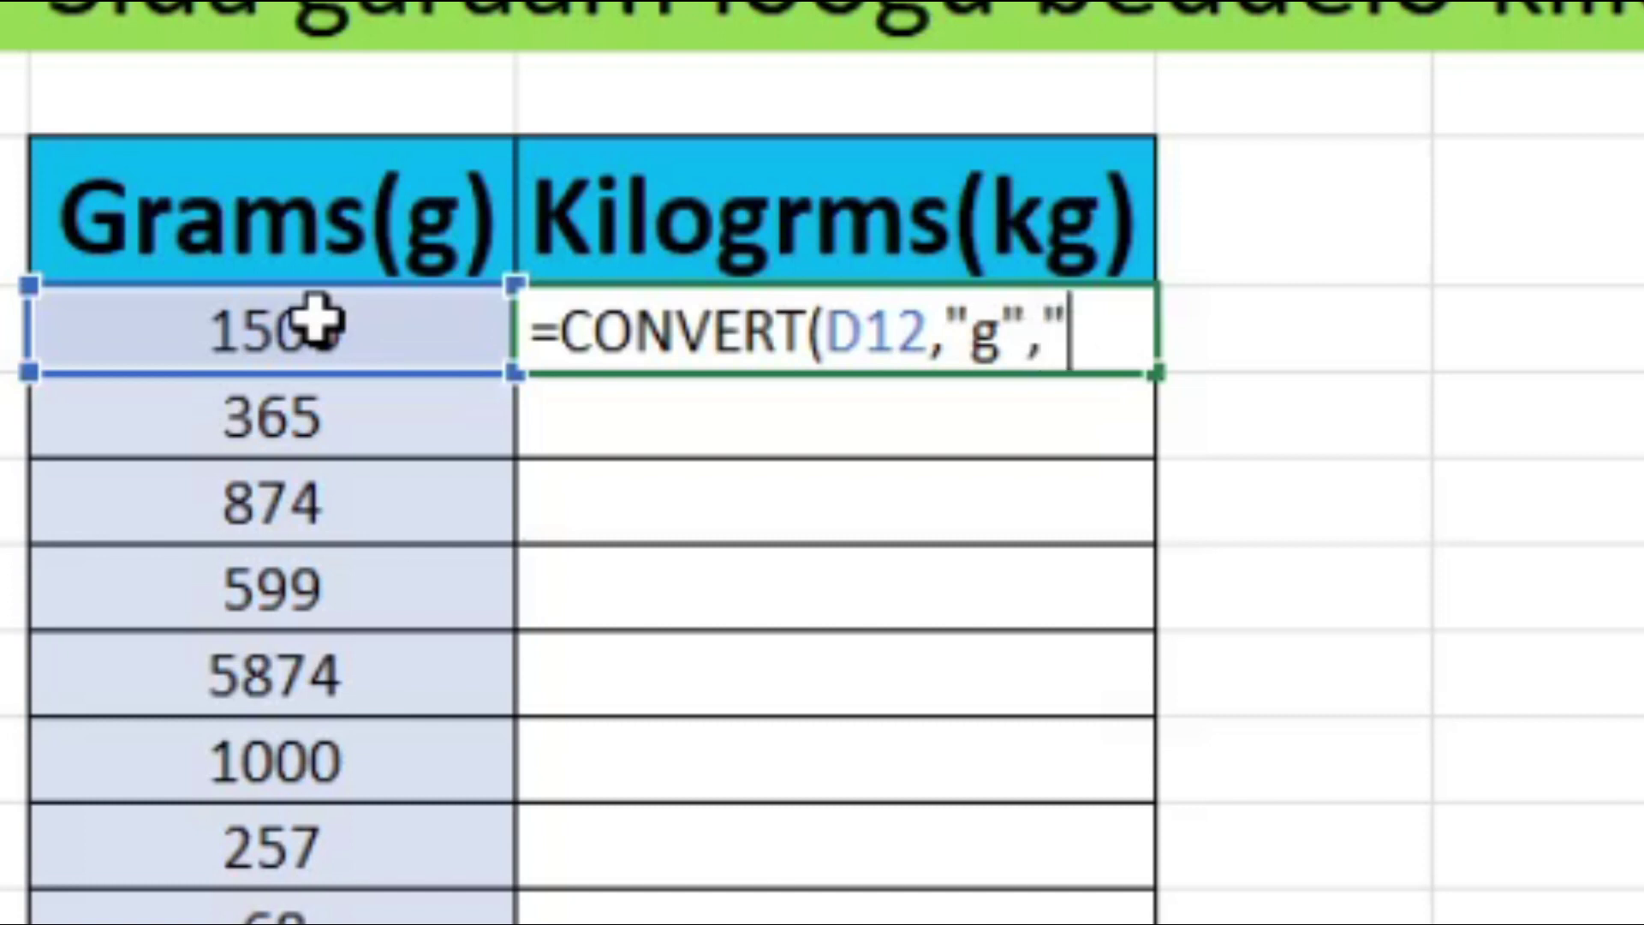
pyautogui.write('kg')
pyautogui.press('BackSpace')
pyautogui.press('BackSpace')
pyautogui.write('kg')
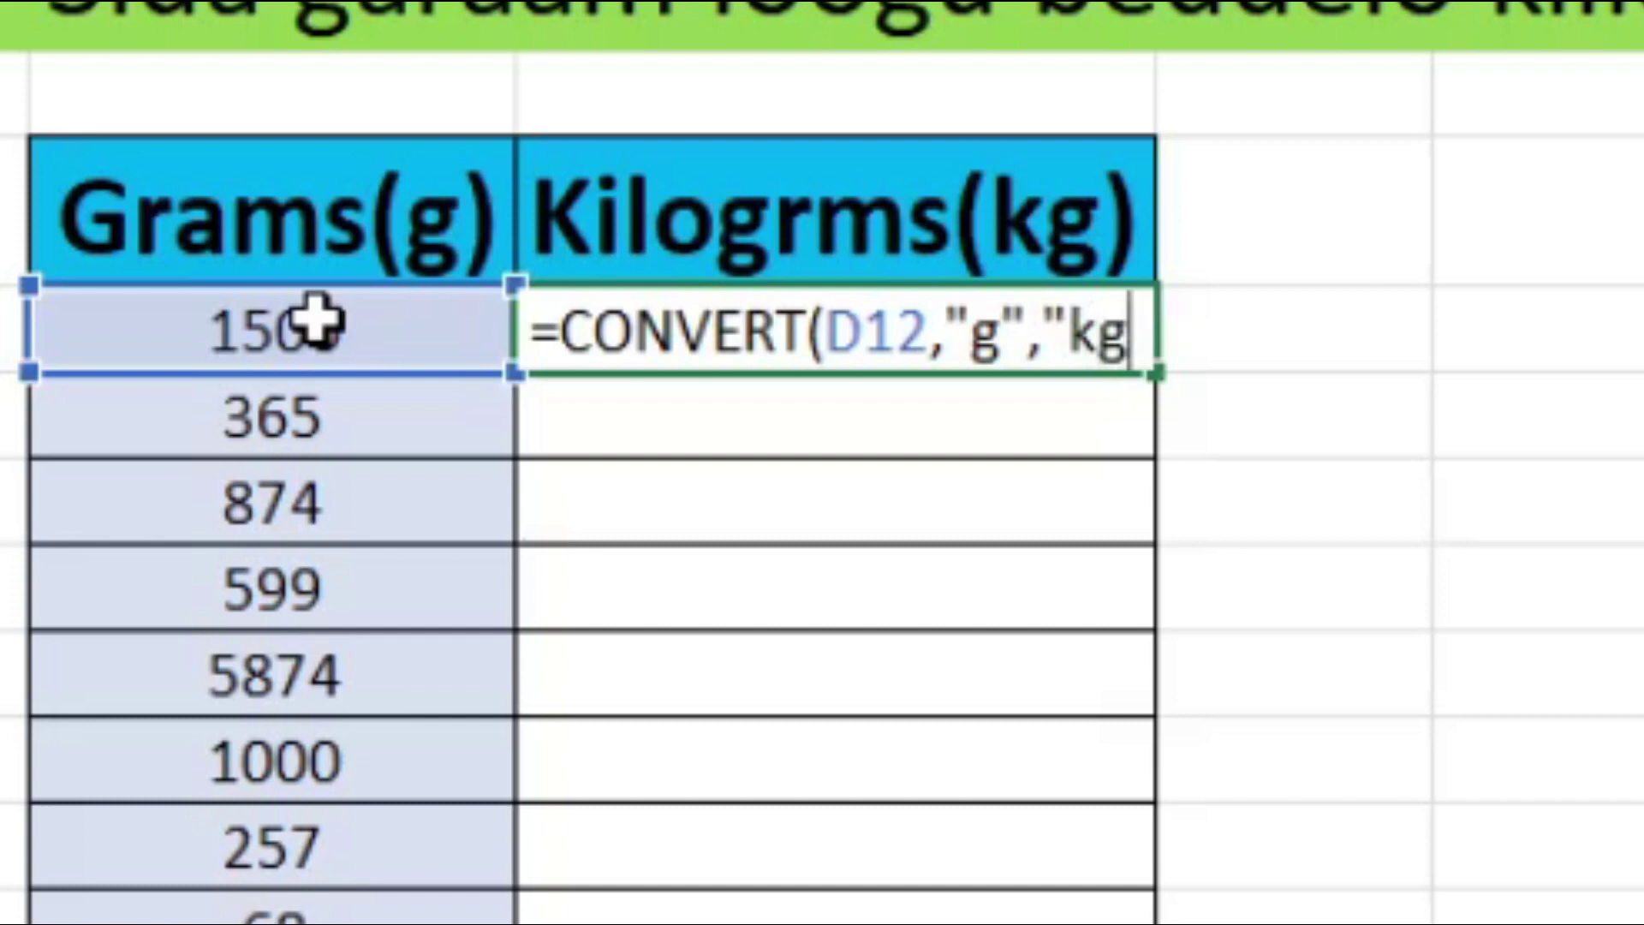
pyautogui.write('"')
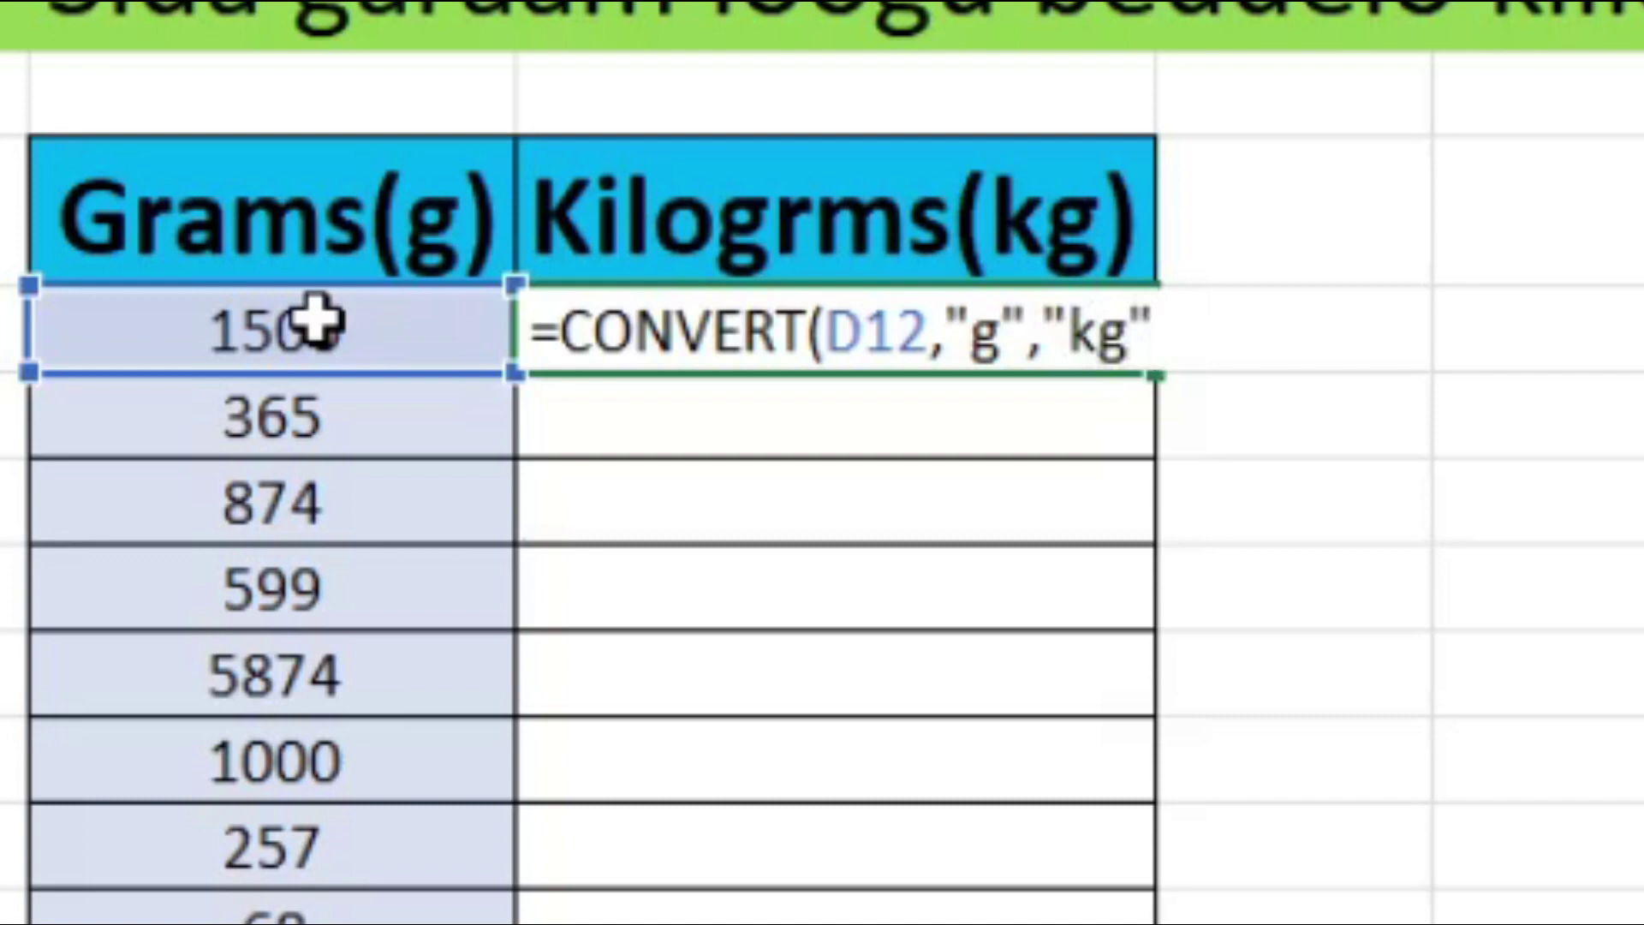
pyautogui.press('Return')
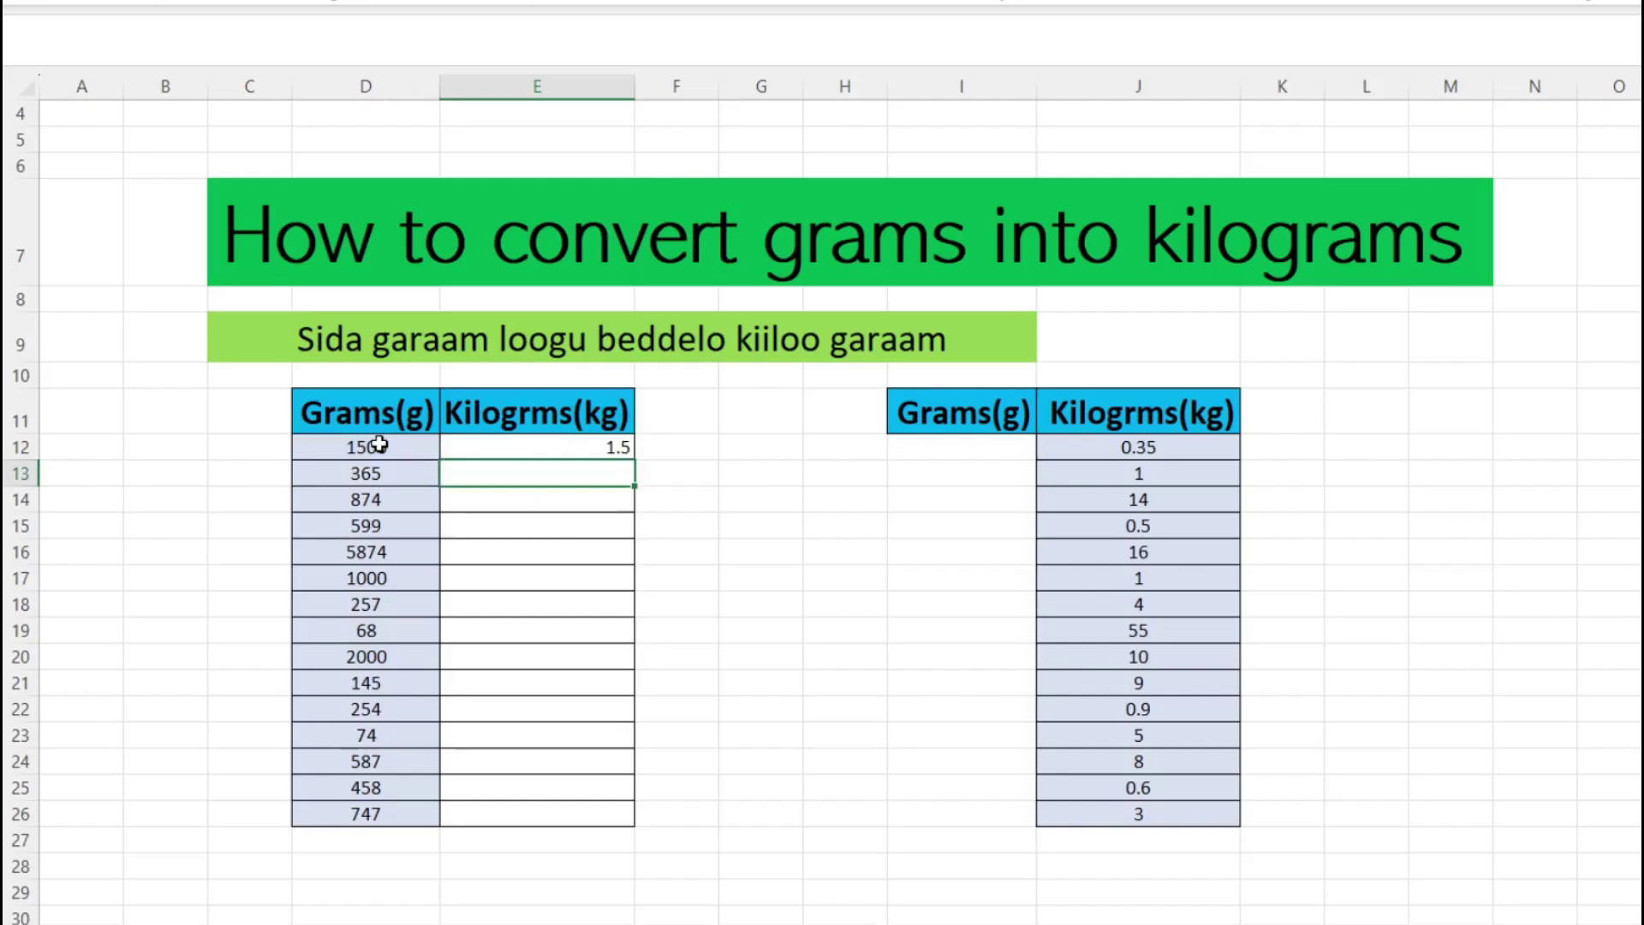
# - Fill the conversion formula from E12 down the kilograms column through E26
pyautogui.click(548, 447)
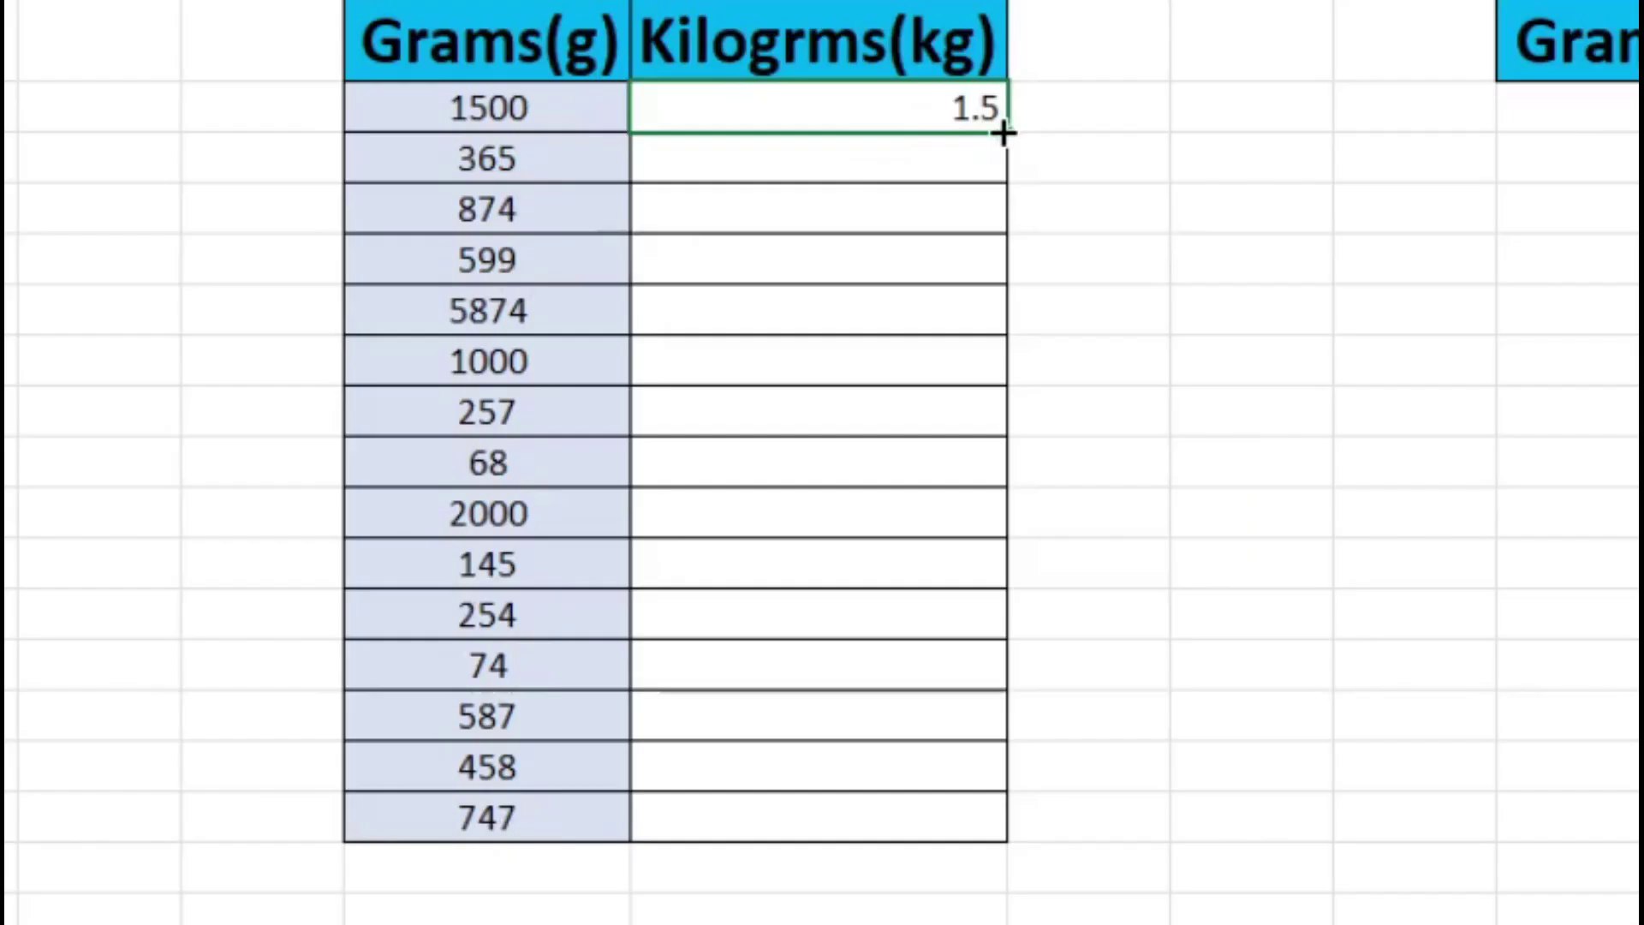
pyautogui.doubleClick(633, 460)
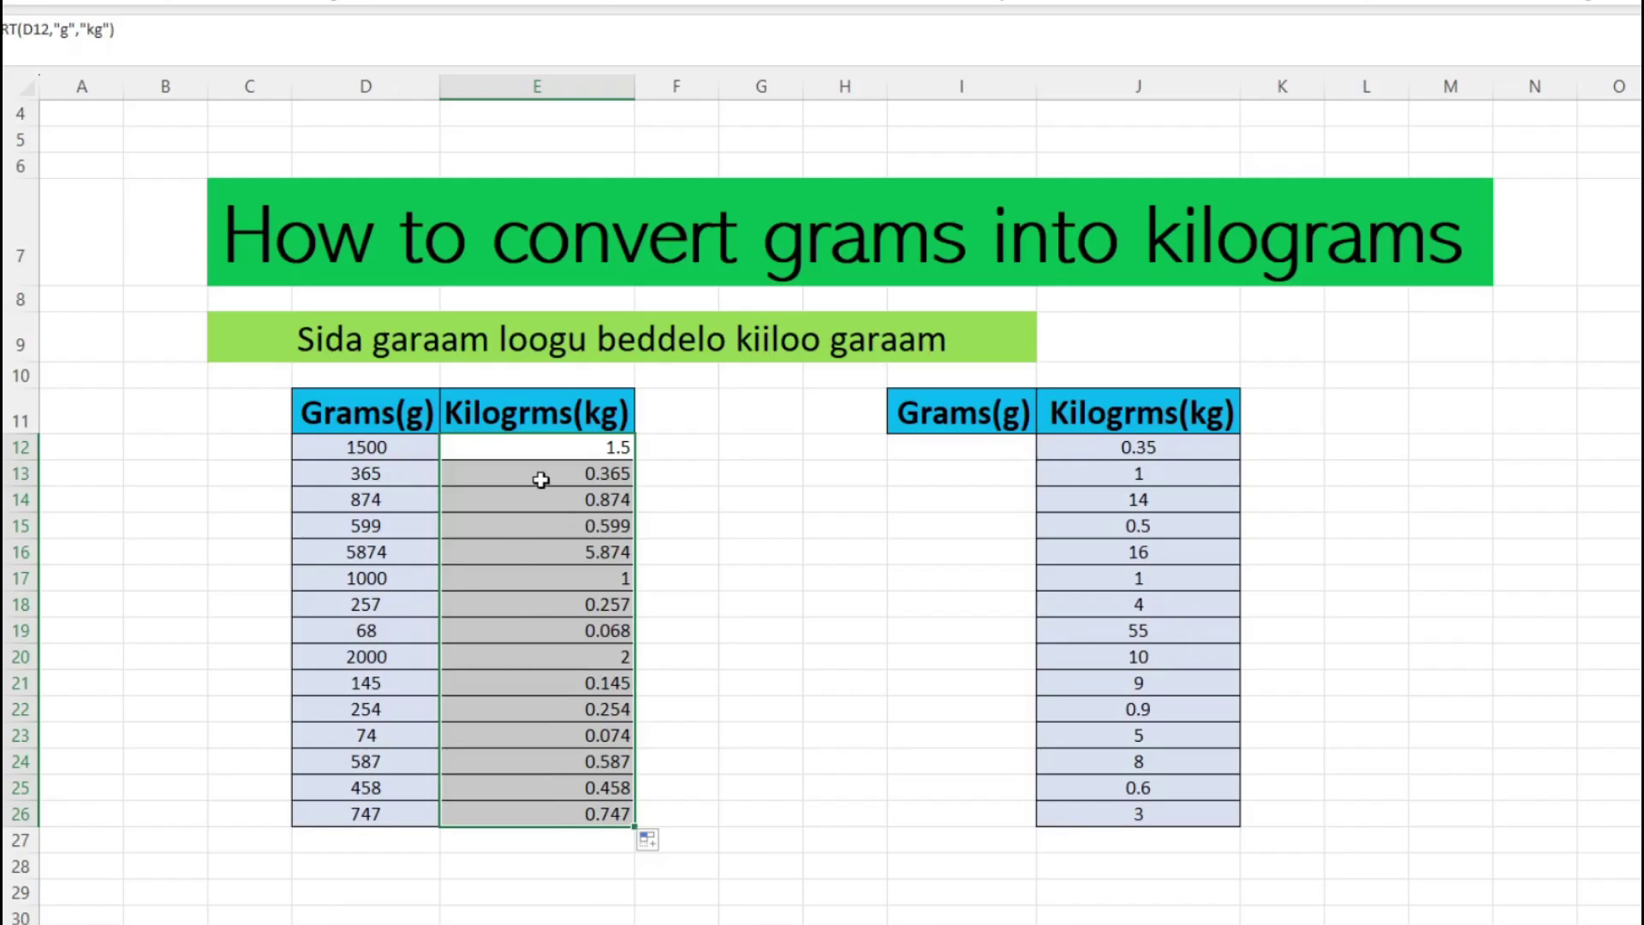
pyautogui.click(760, 657)
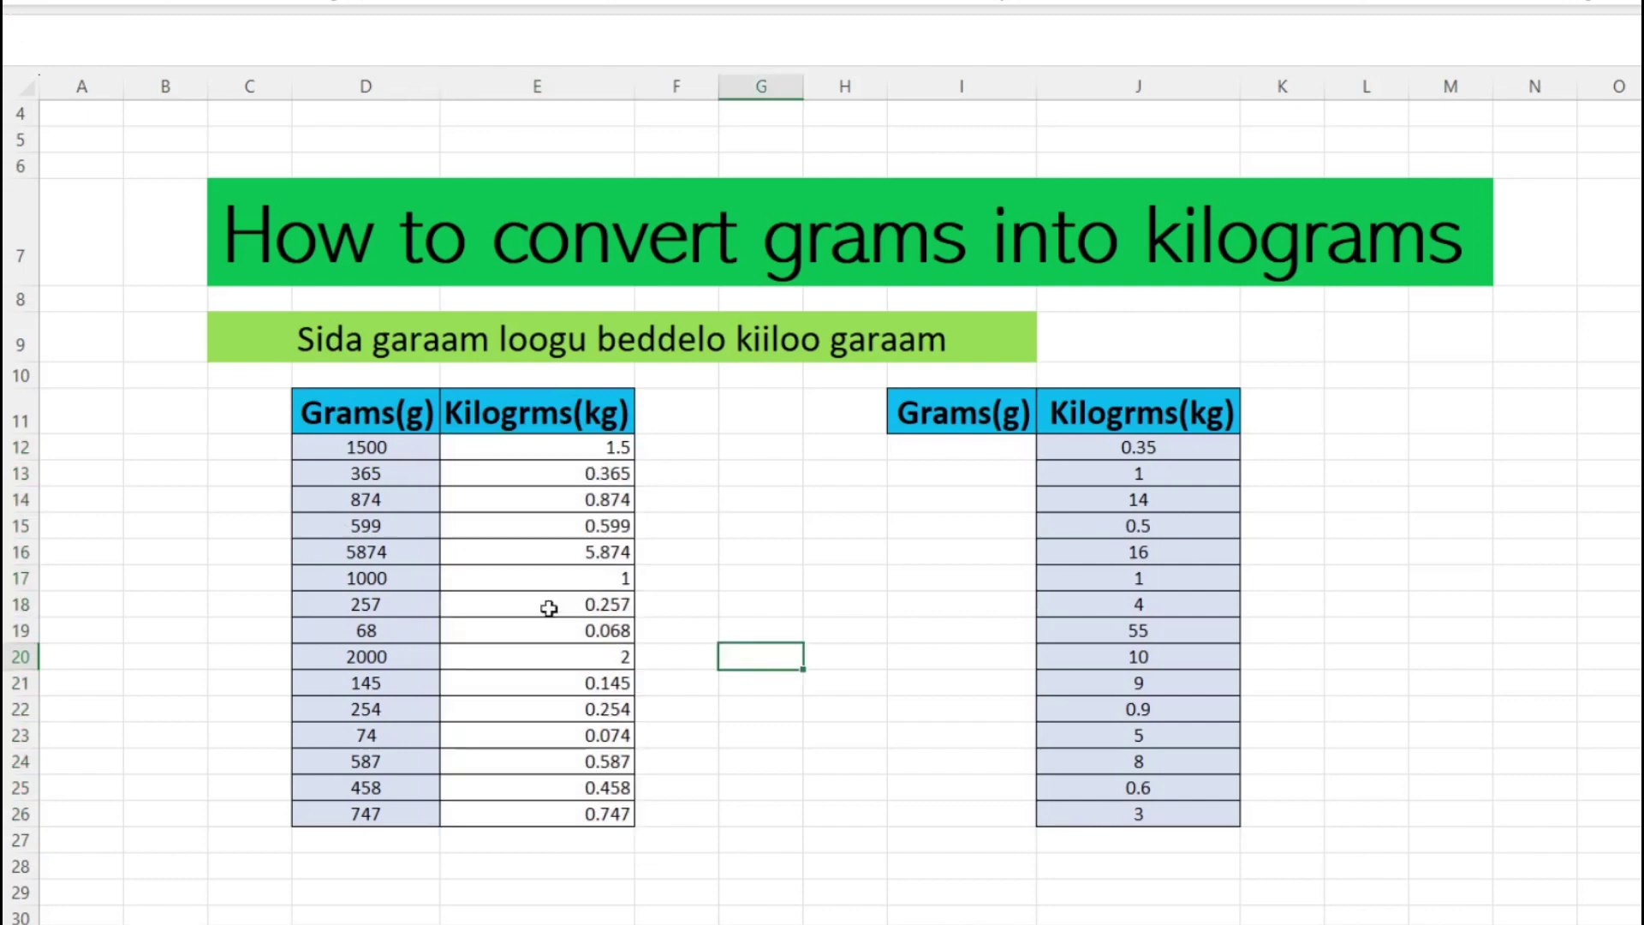
# - Set the grams value in D17 to 500 and check its converted value in E17
pyautogui.click(370, 579)
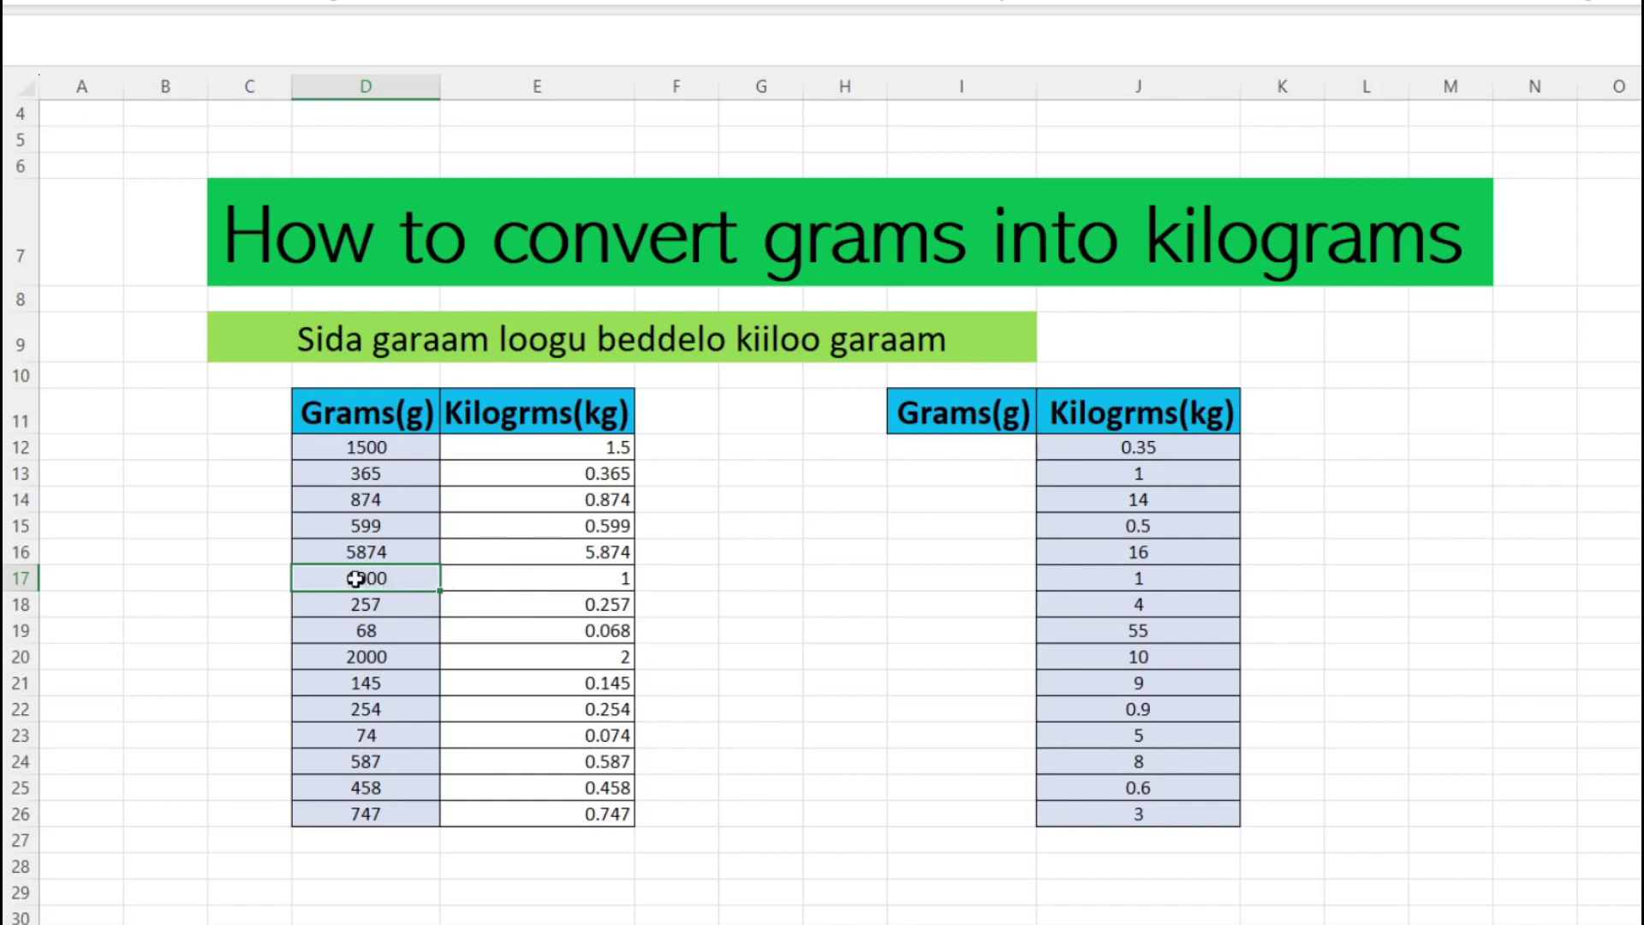
pyautogui.write('5')
pyautogui.press('Return')
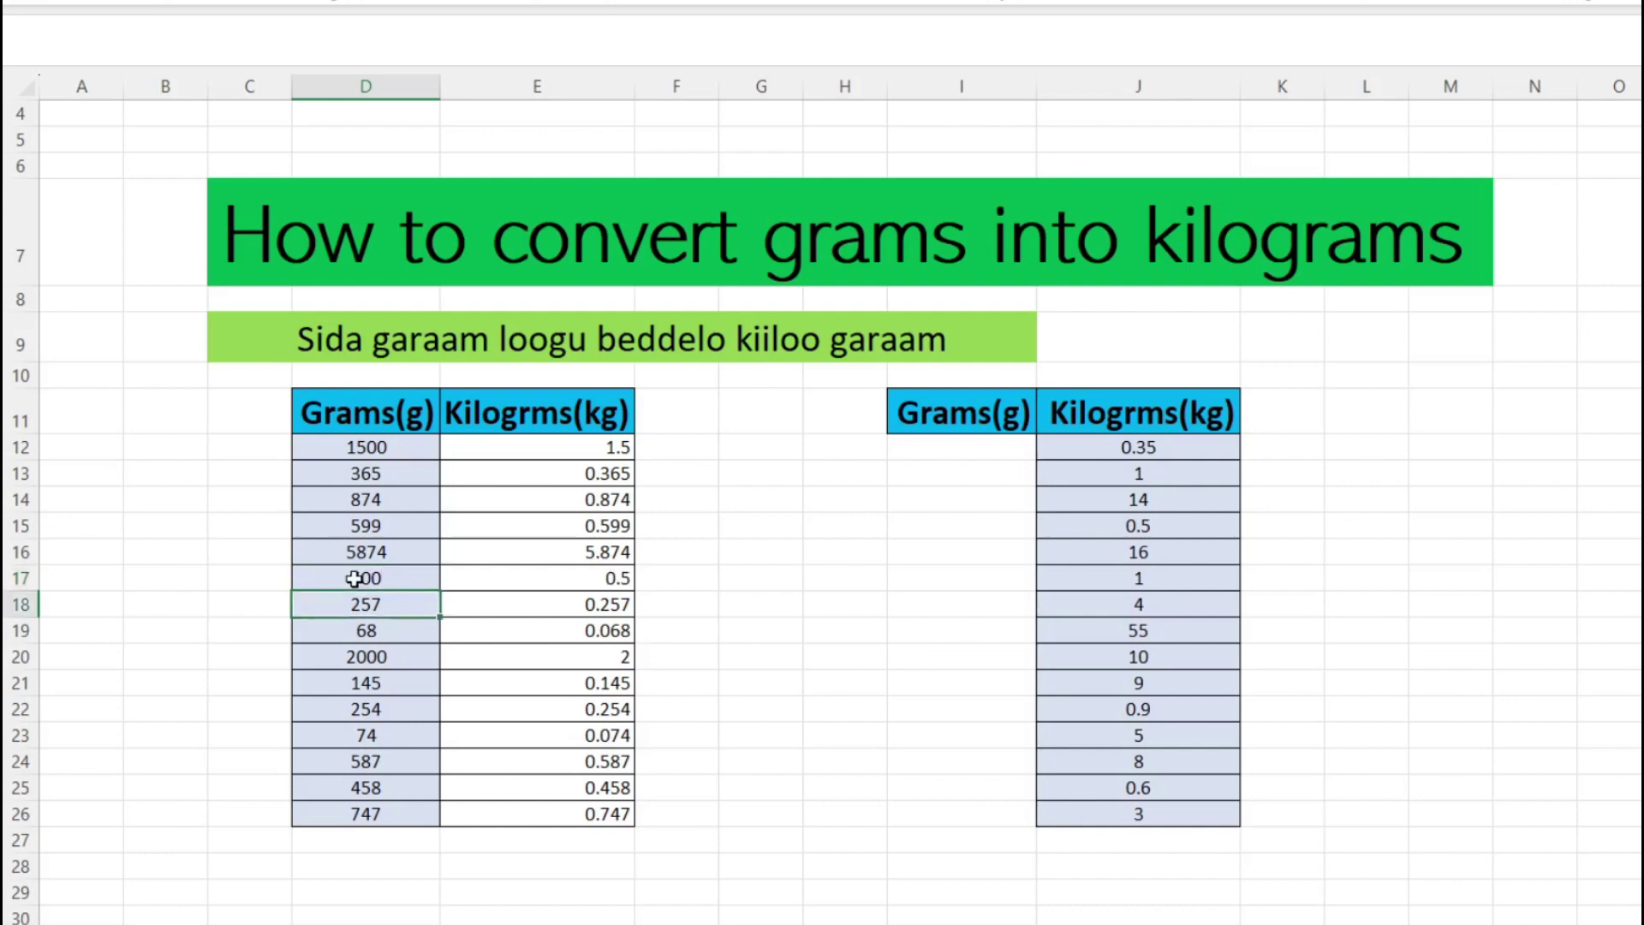
pyautogui.click(594, 575)
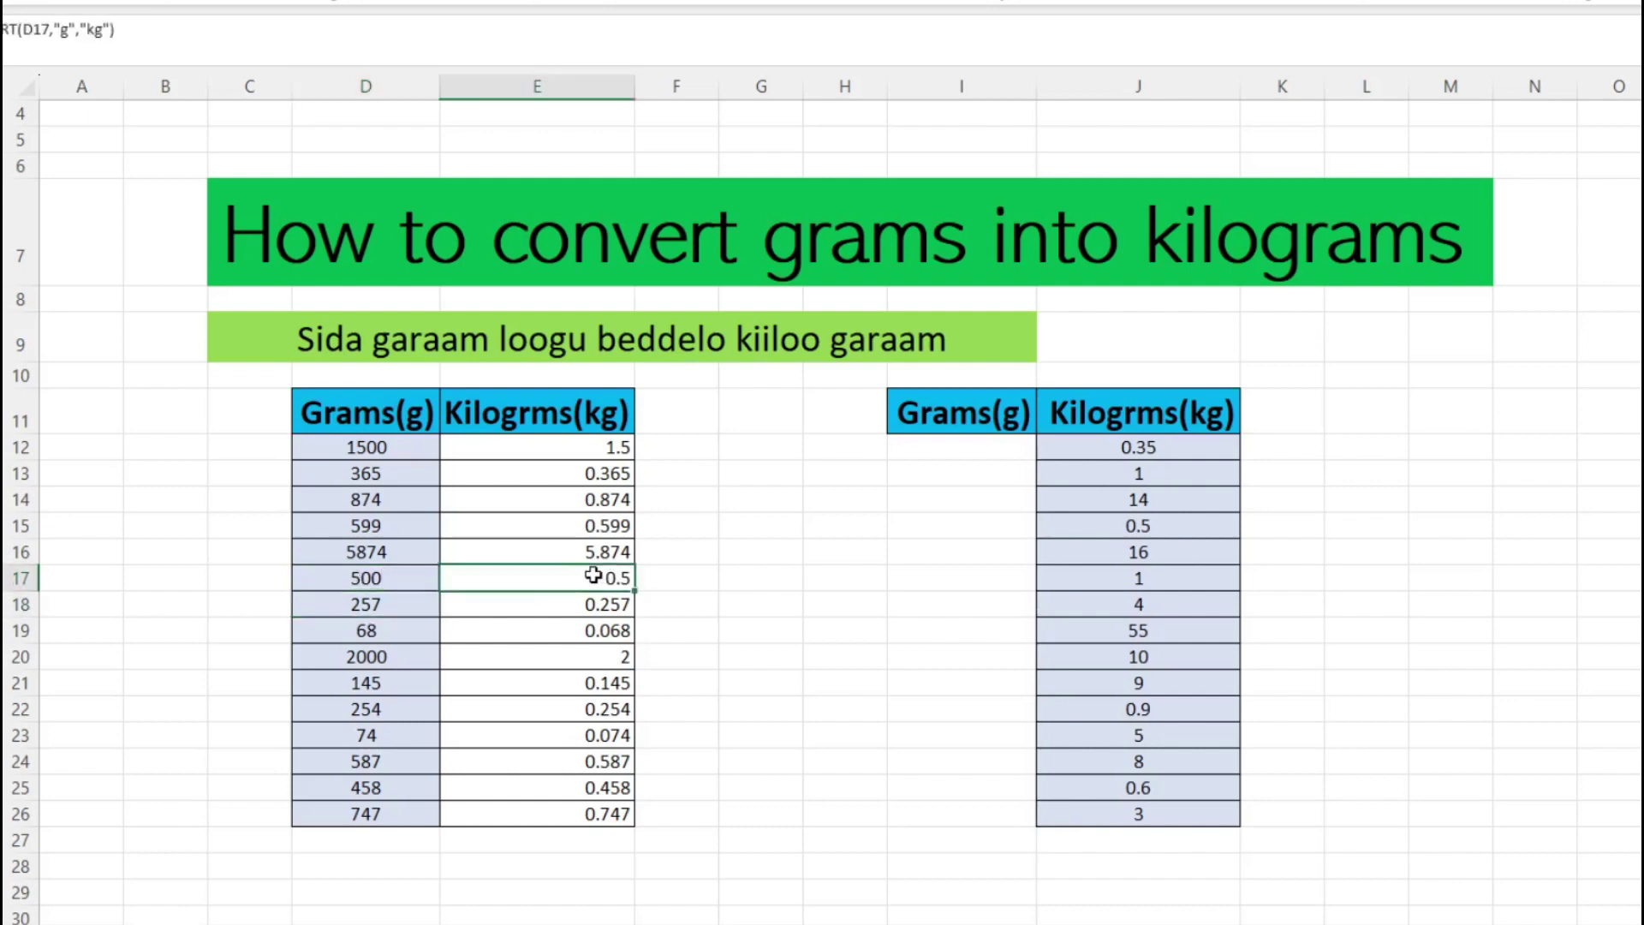
pyautogui.click(749, 707)
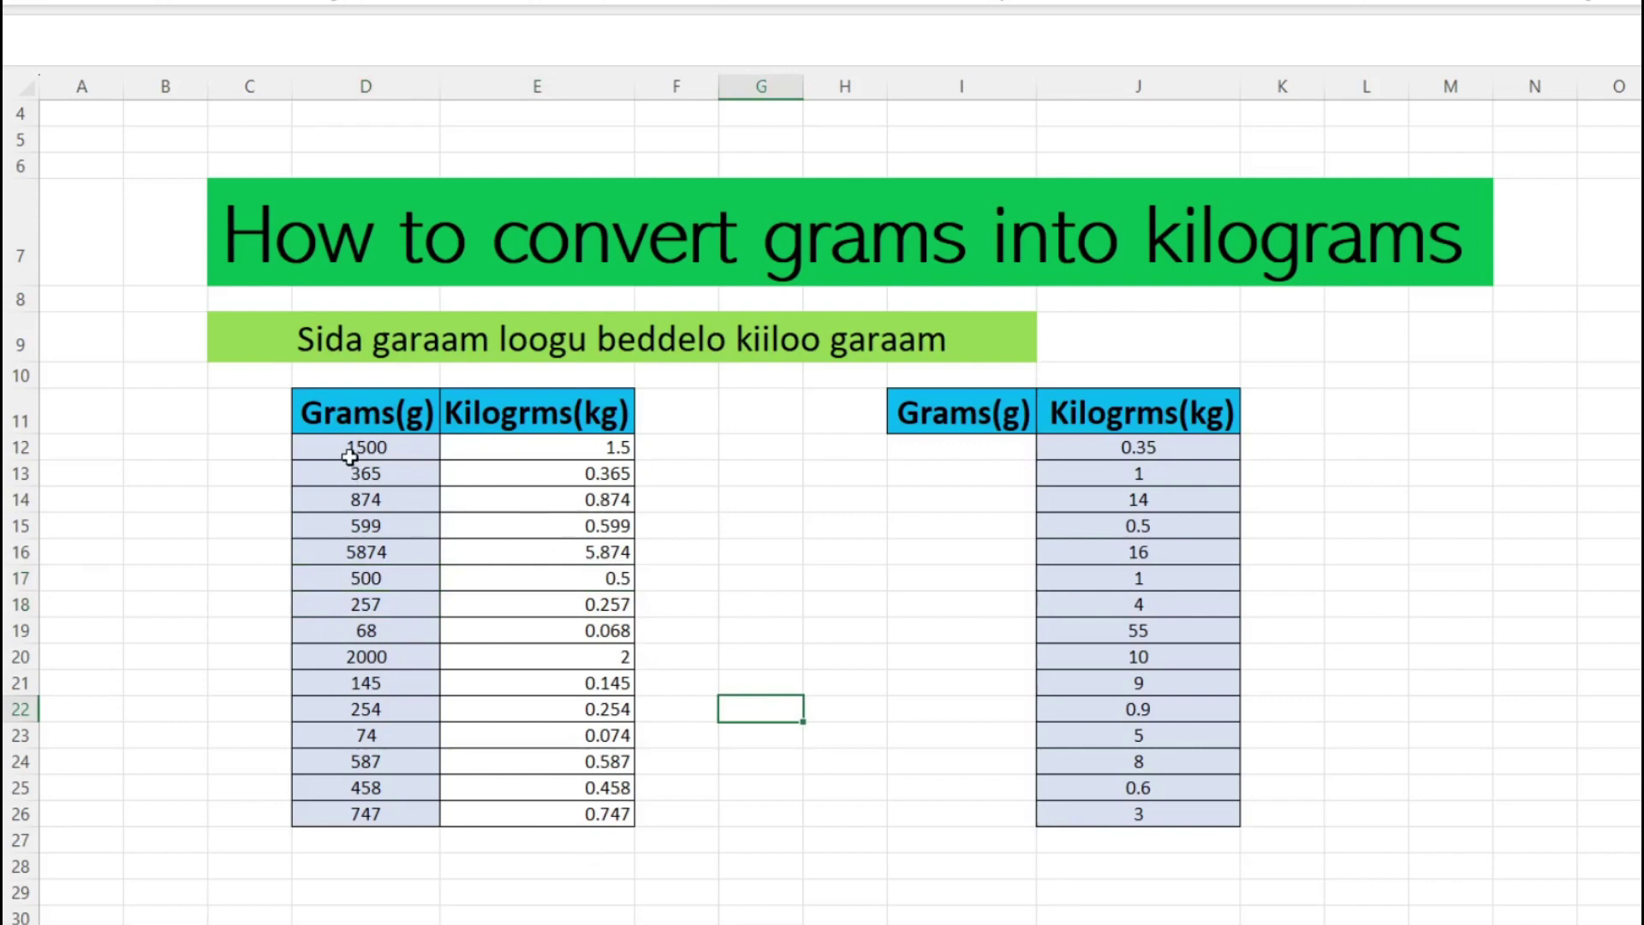
# - Enter =CONVERT(J12,"kg","g") in cell I12 to convert the second table's first kilograms value to grams
pyautogui.click(1001, 447)
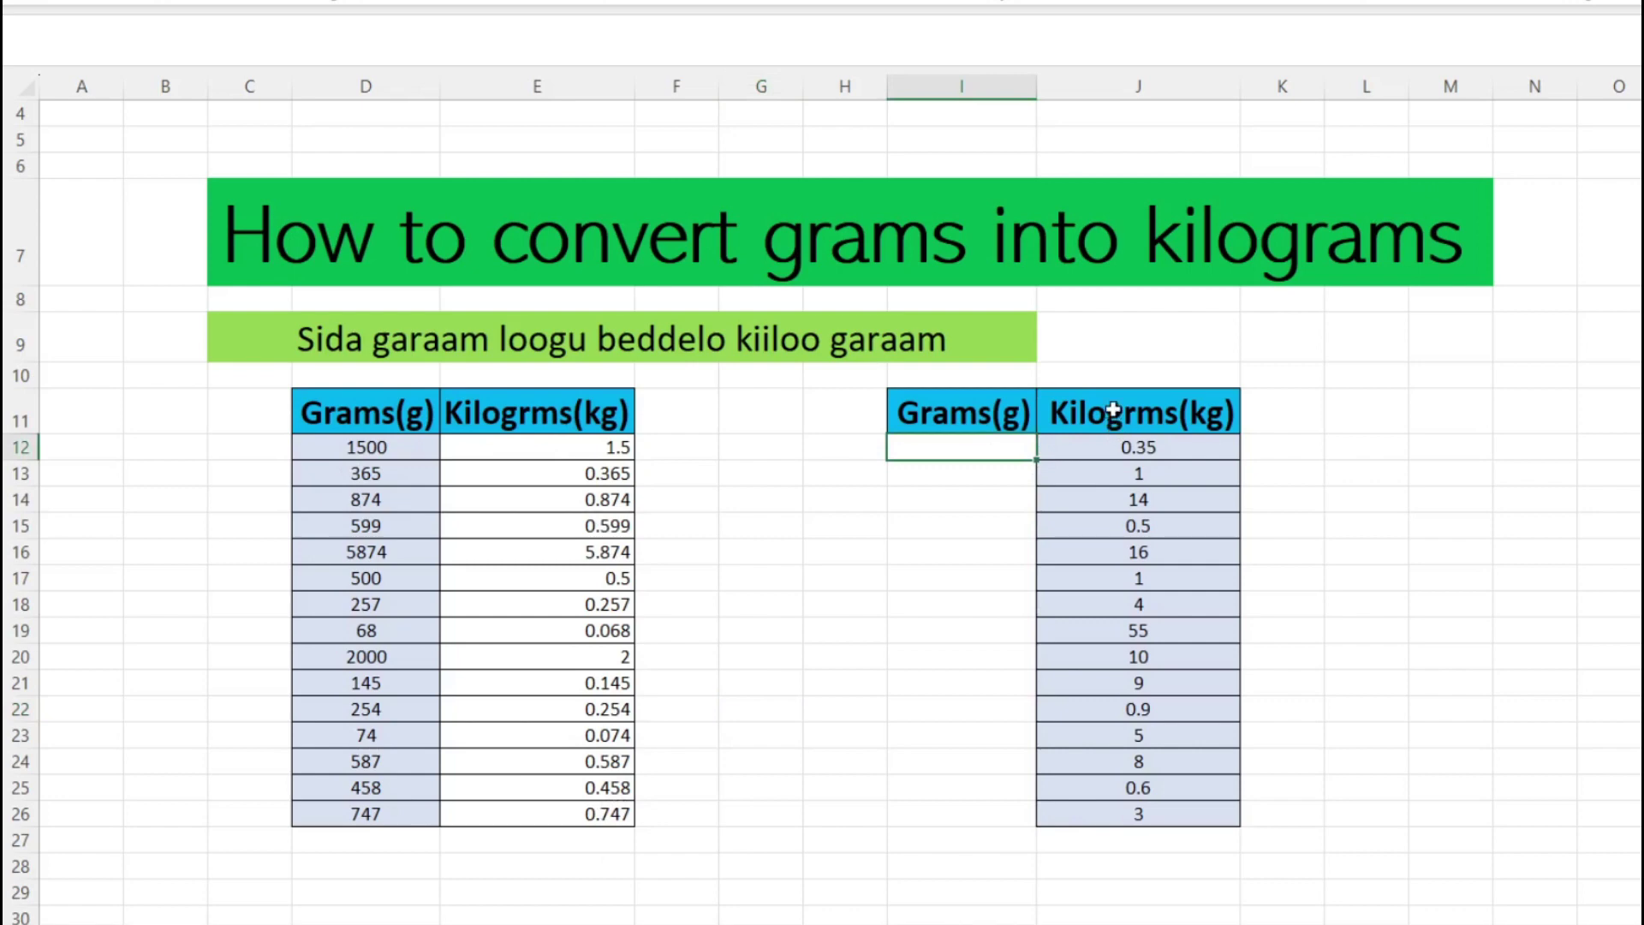
pyautogui.moveTo(1114, 410); pyautogui.dragTo(1168, 808)
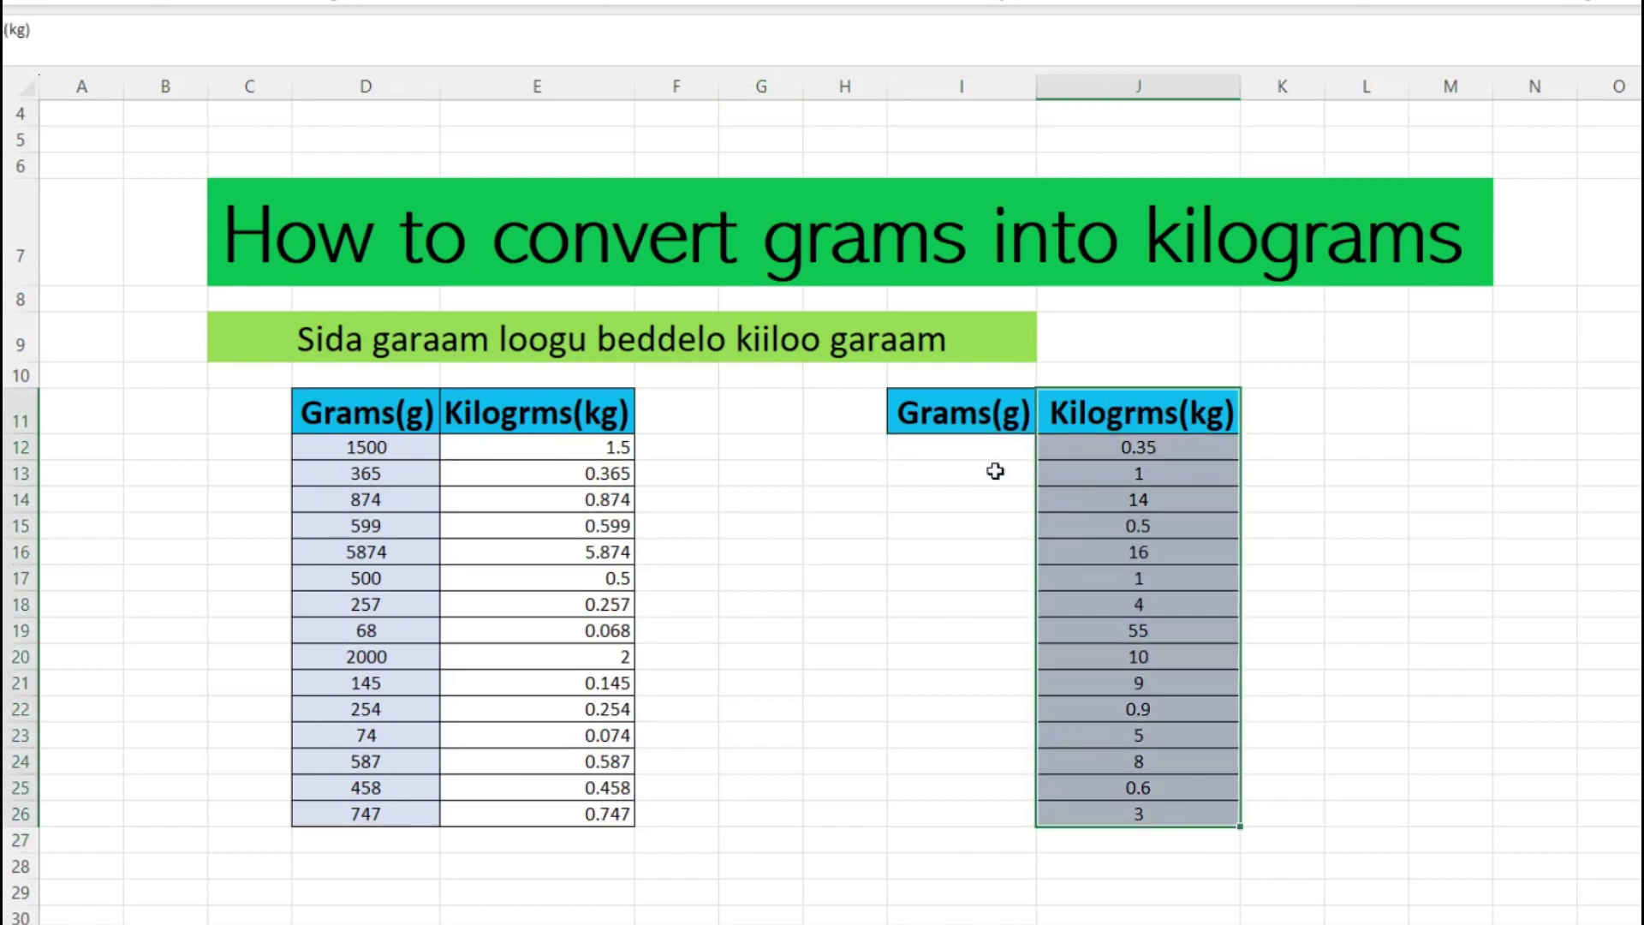
pyautogui.click(942, 449)
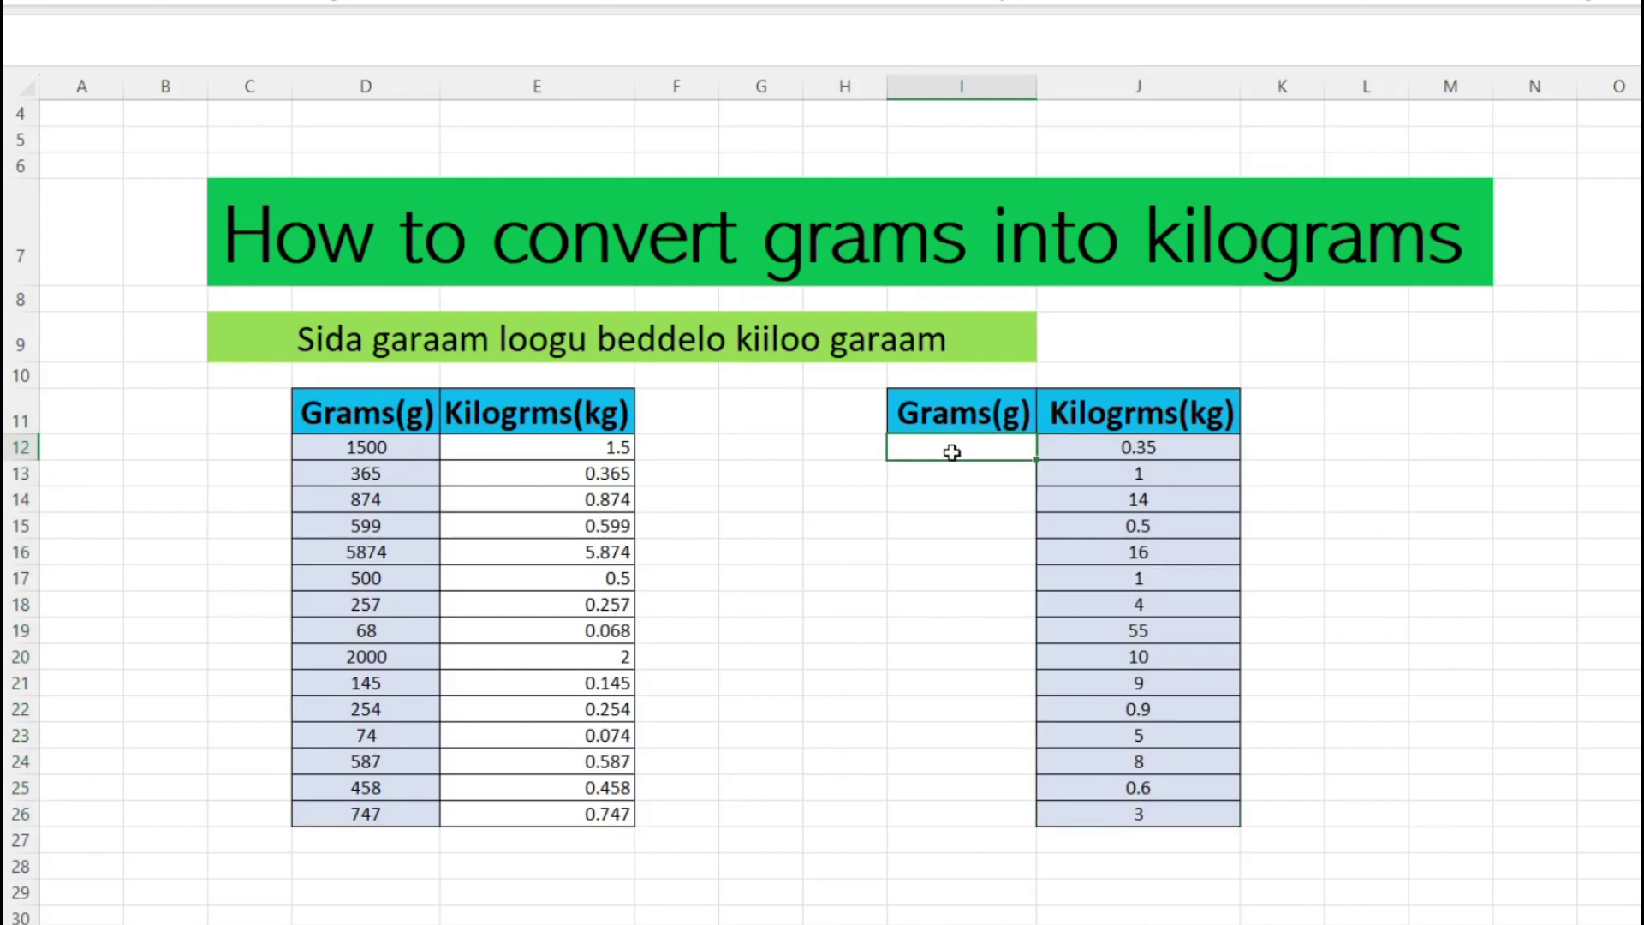
pyautogui.write('=con')
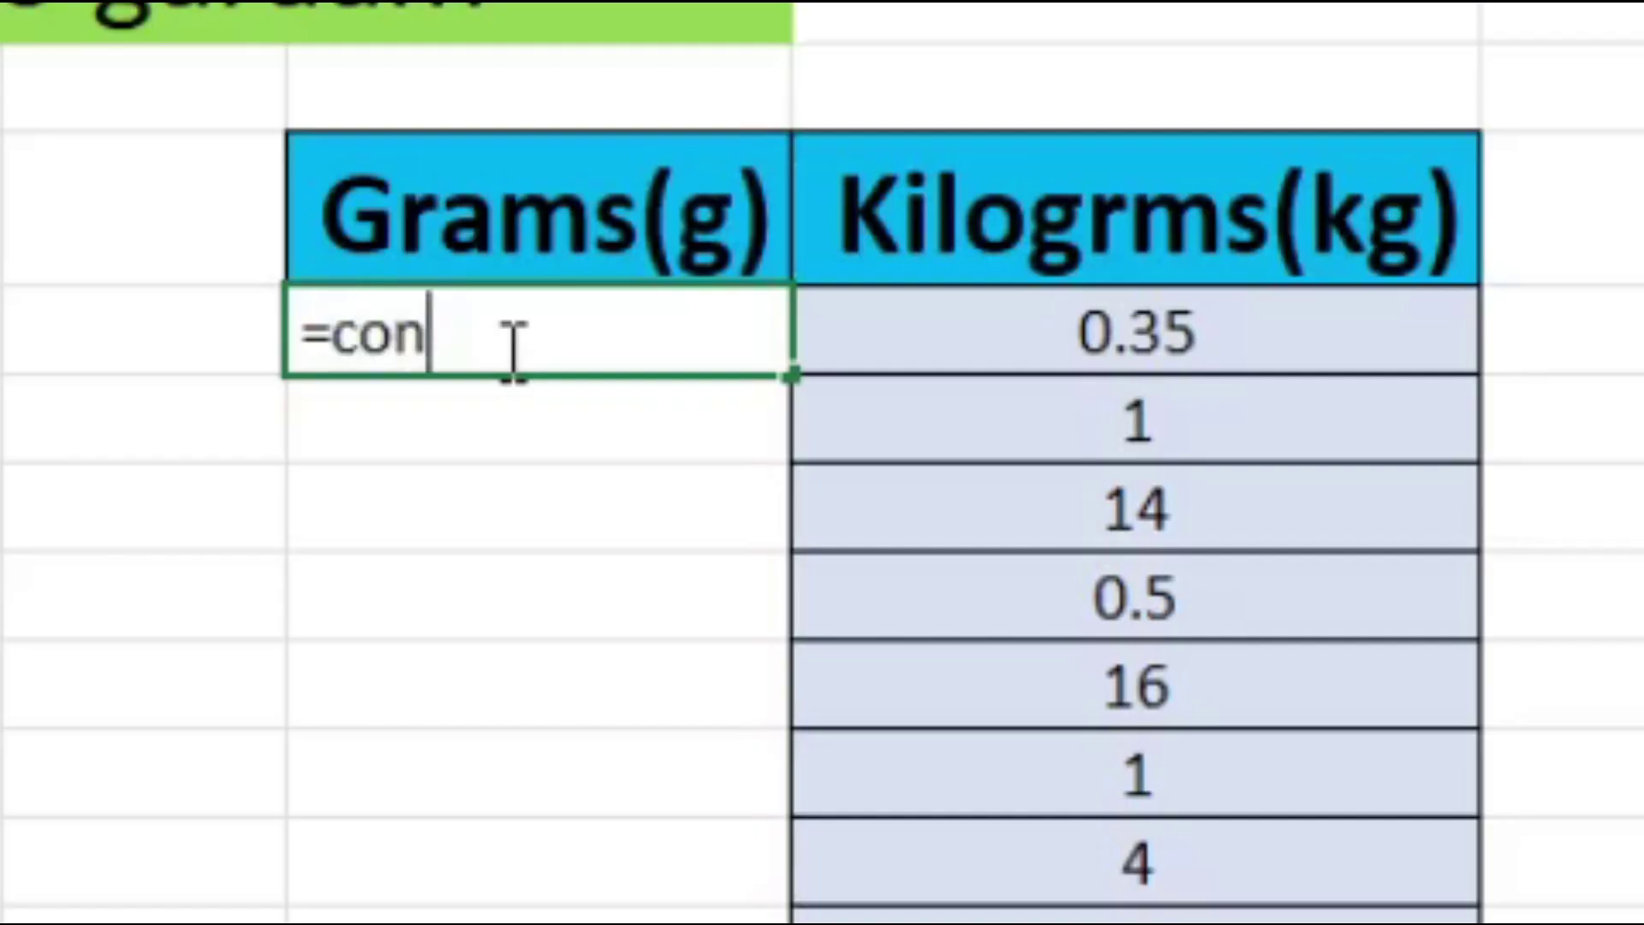
pyautogui.write('b')
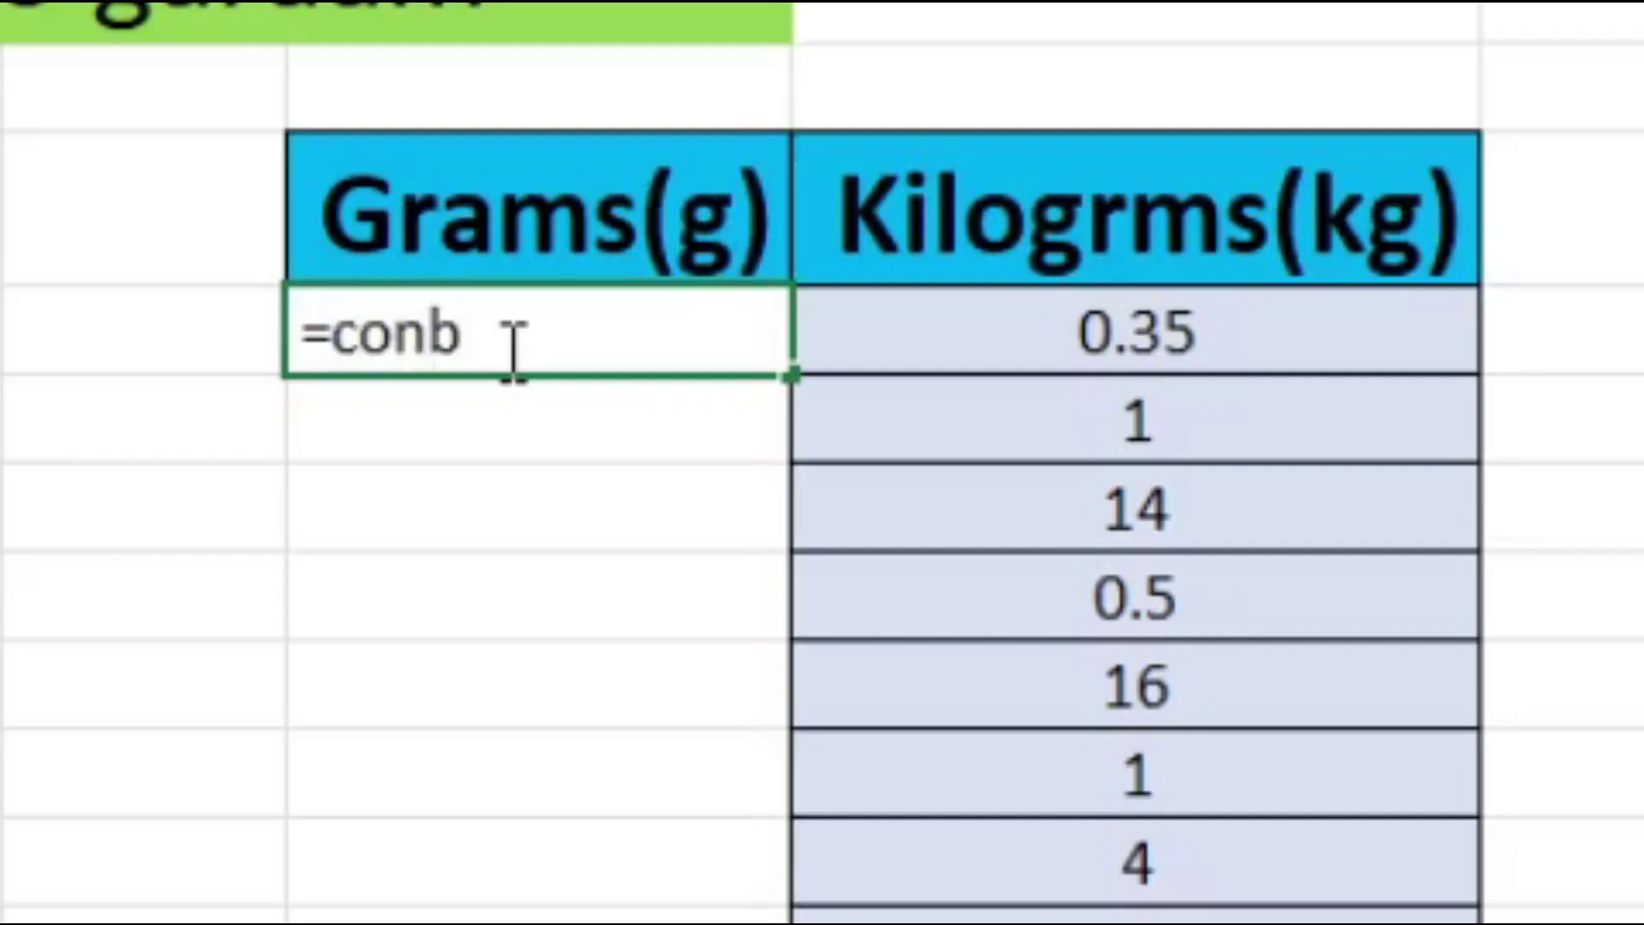
pyautogui.press('BackSpace')
pyautogui.write('ver')
pyautogui.press('Tab')
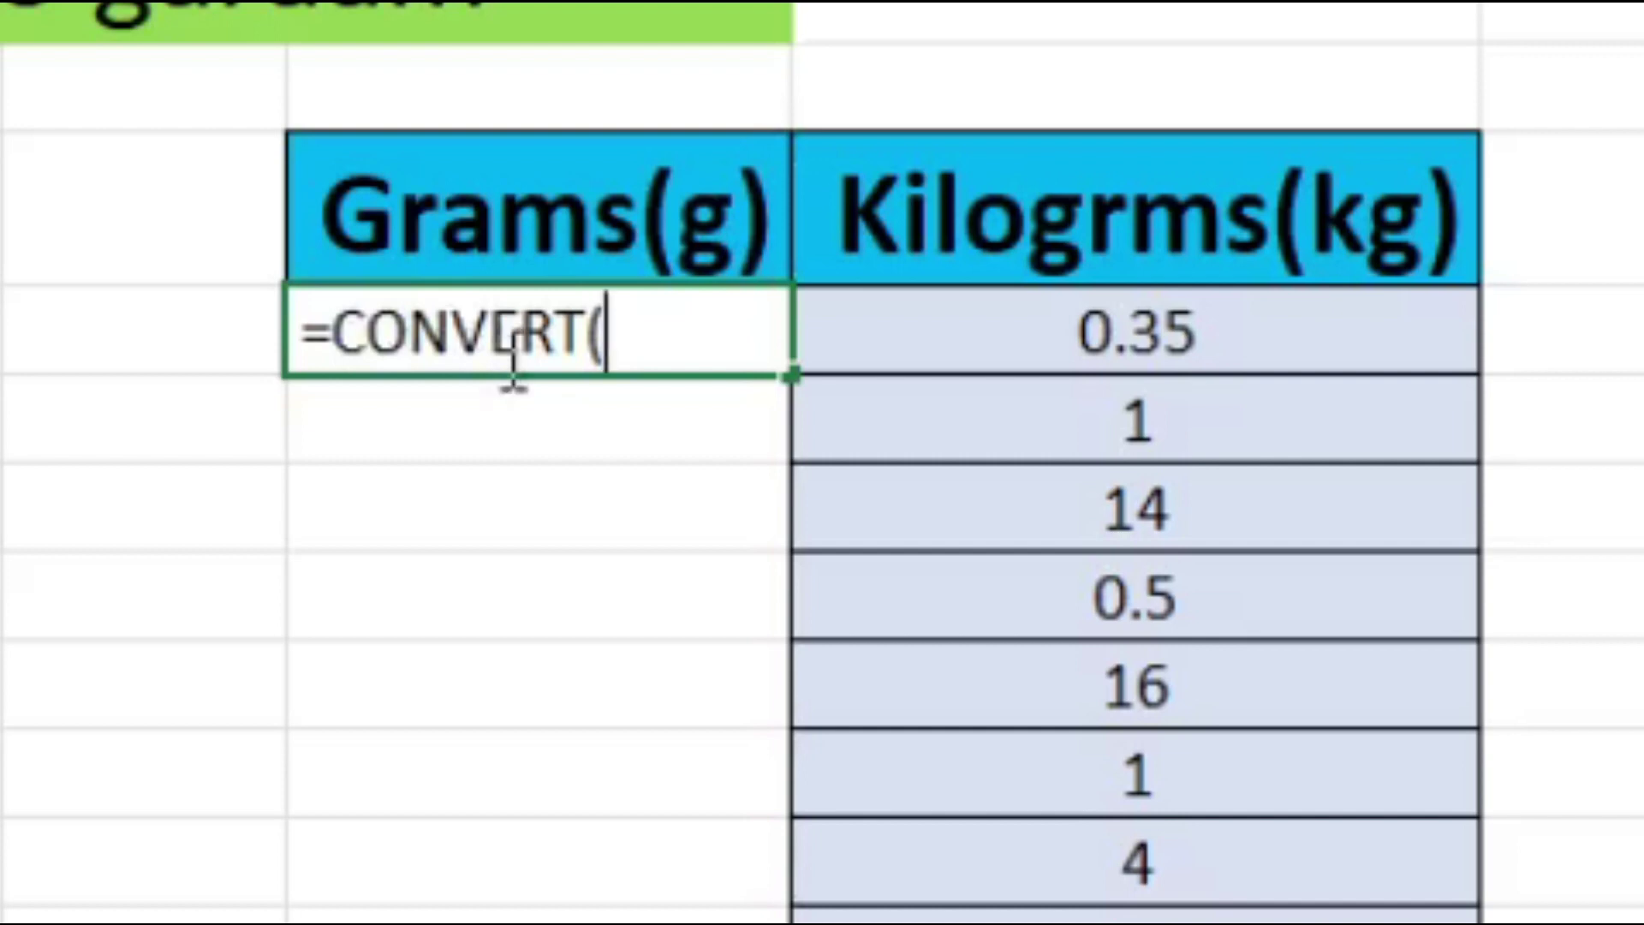
pyautogui.click(1098, 370)
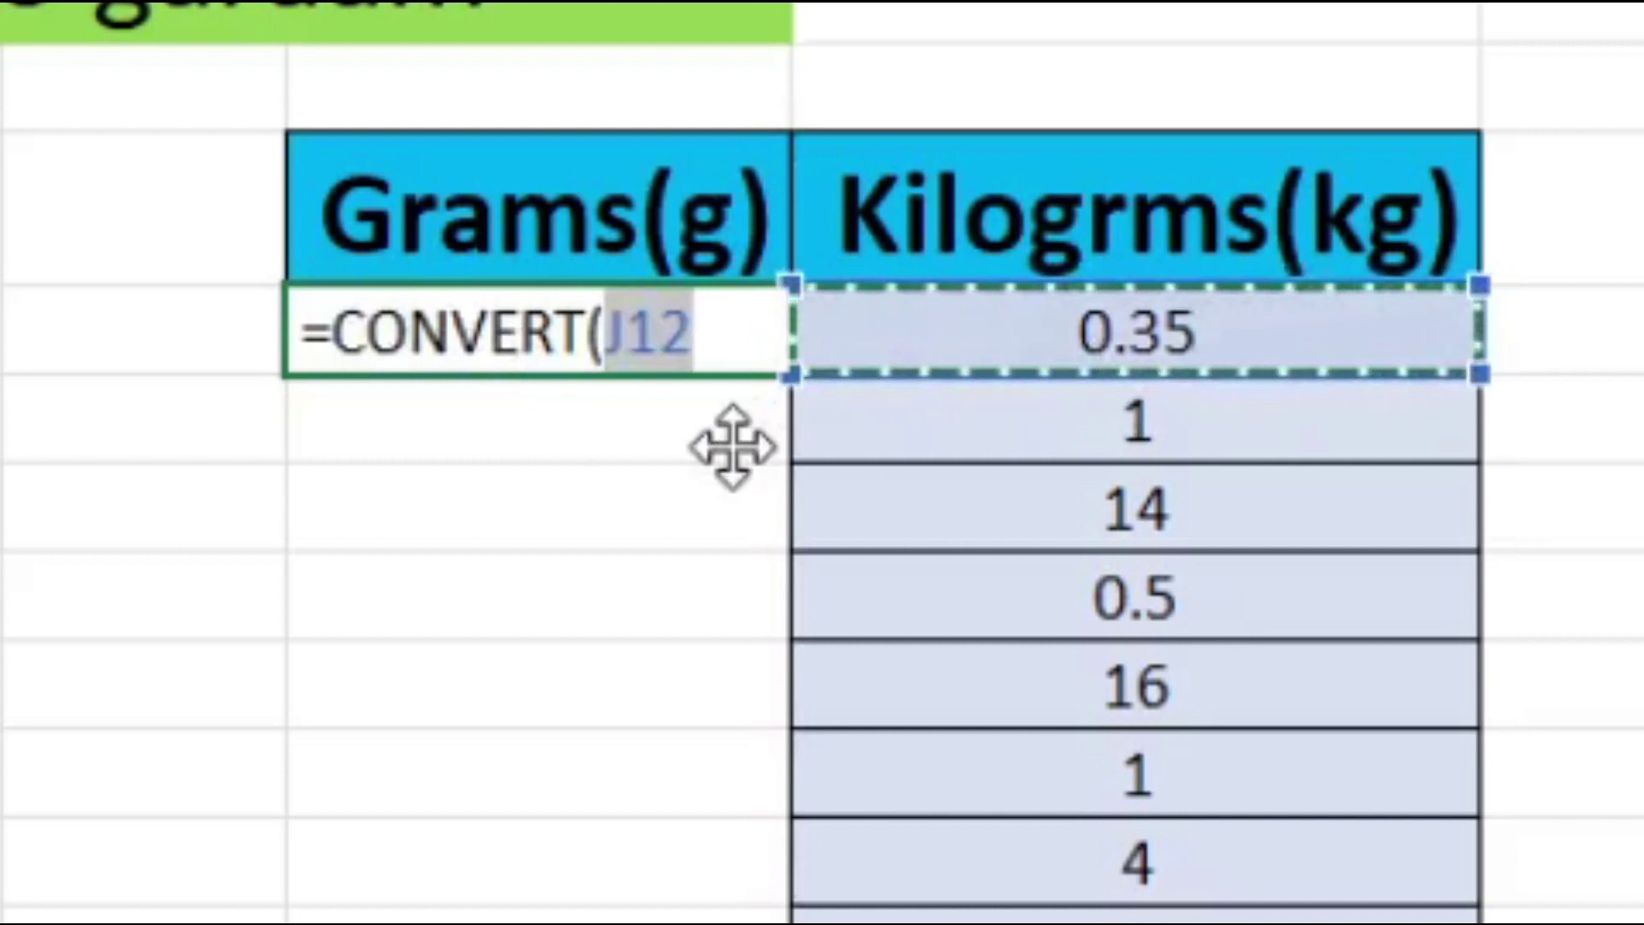
pyautogui.write(',')
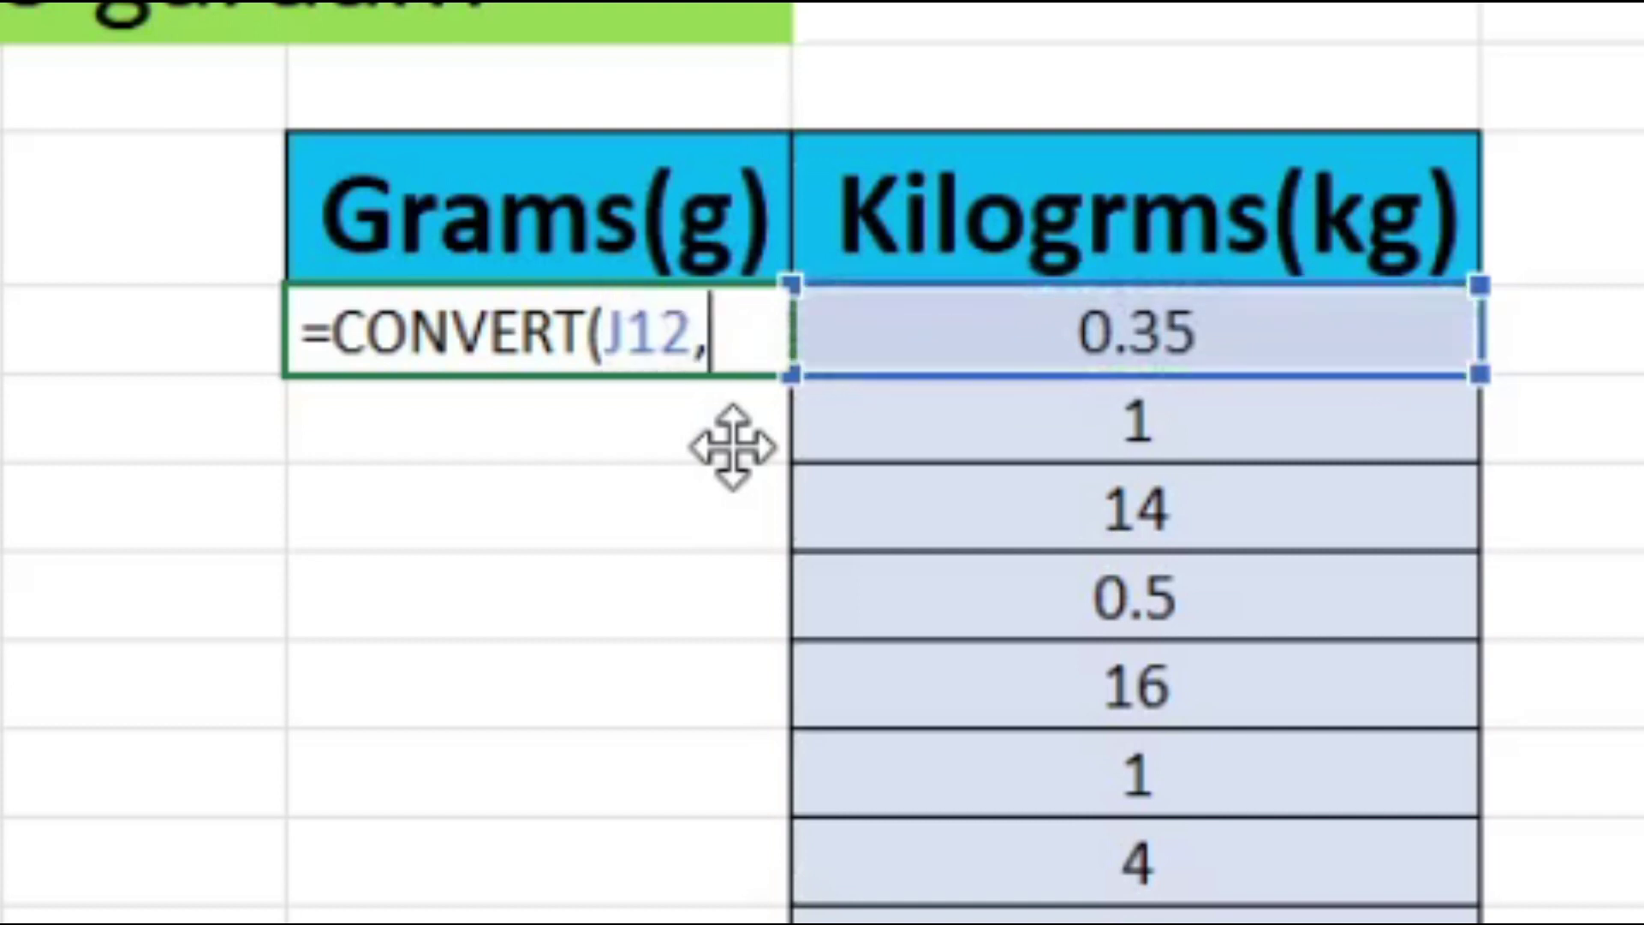
pyautogui.write('"kg')
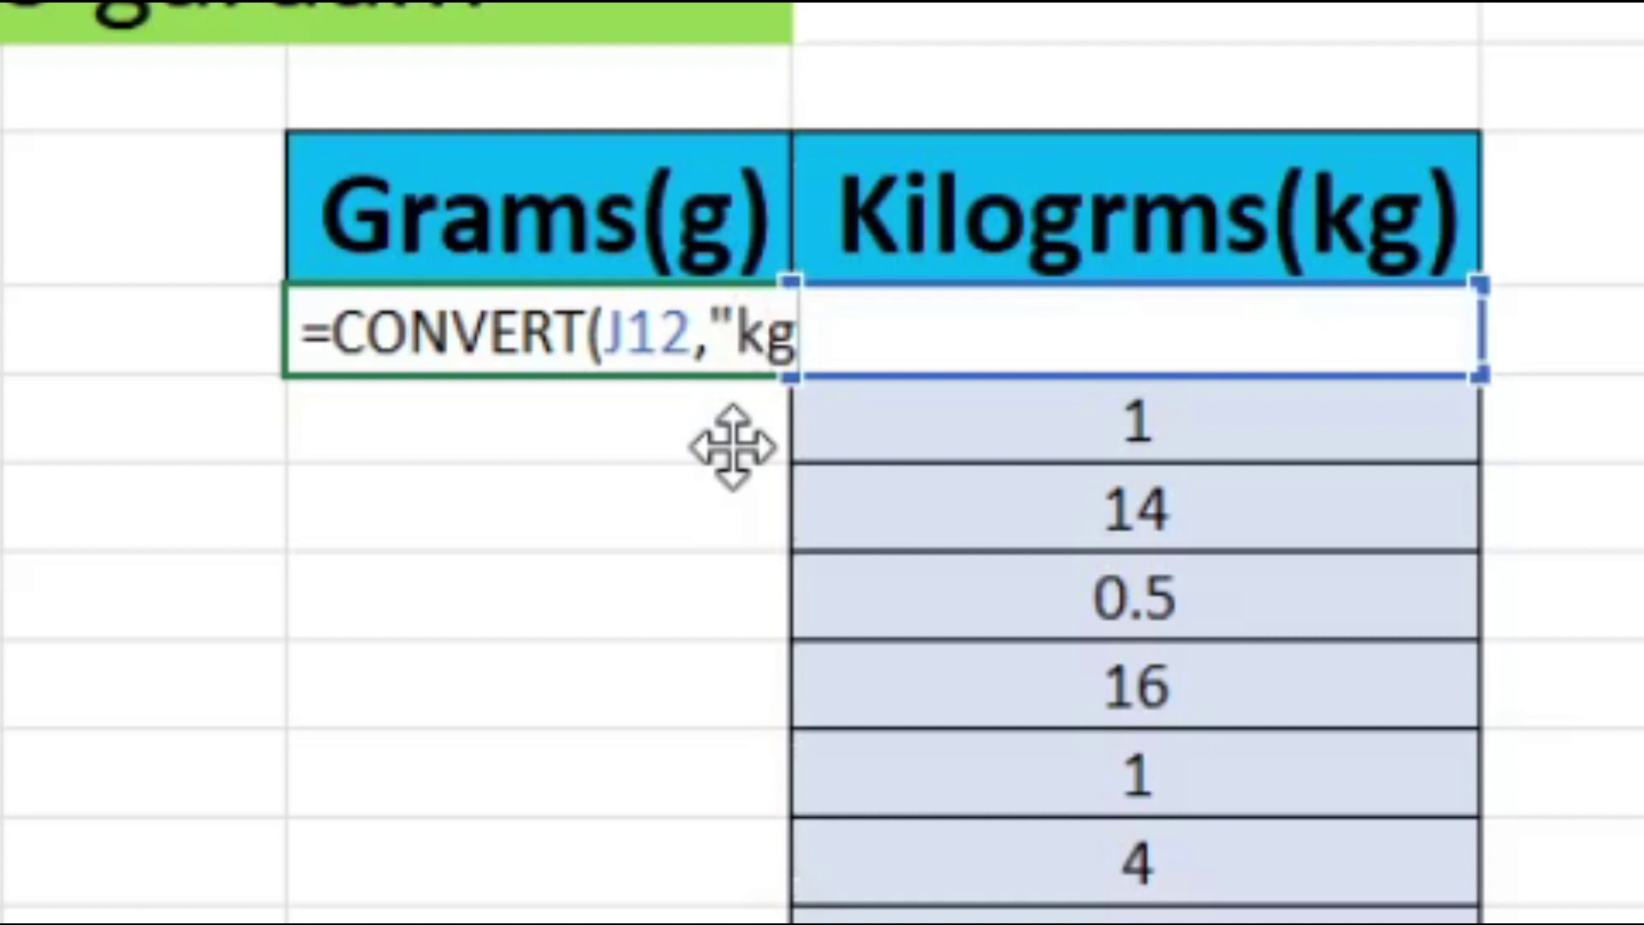
pyautogui.write('",')
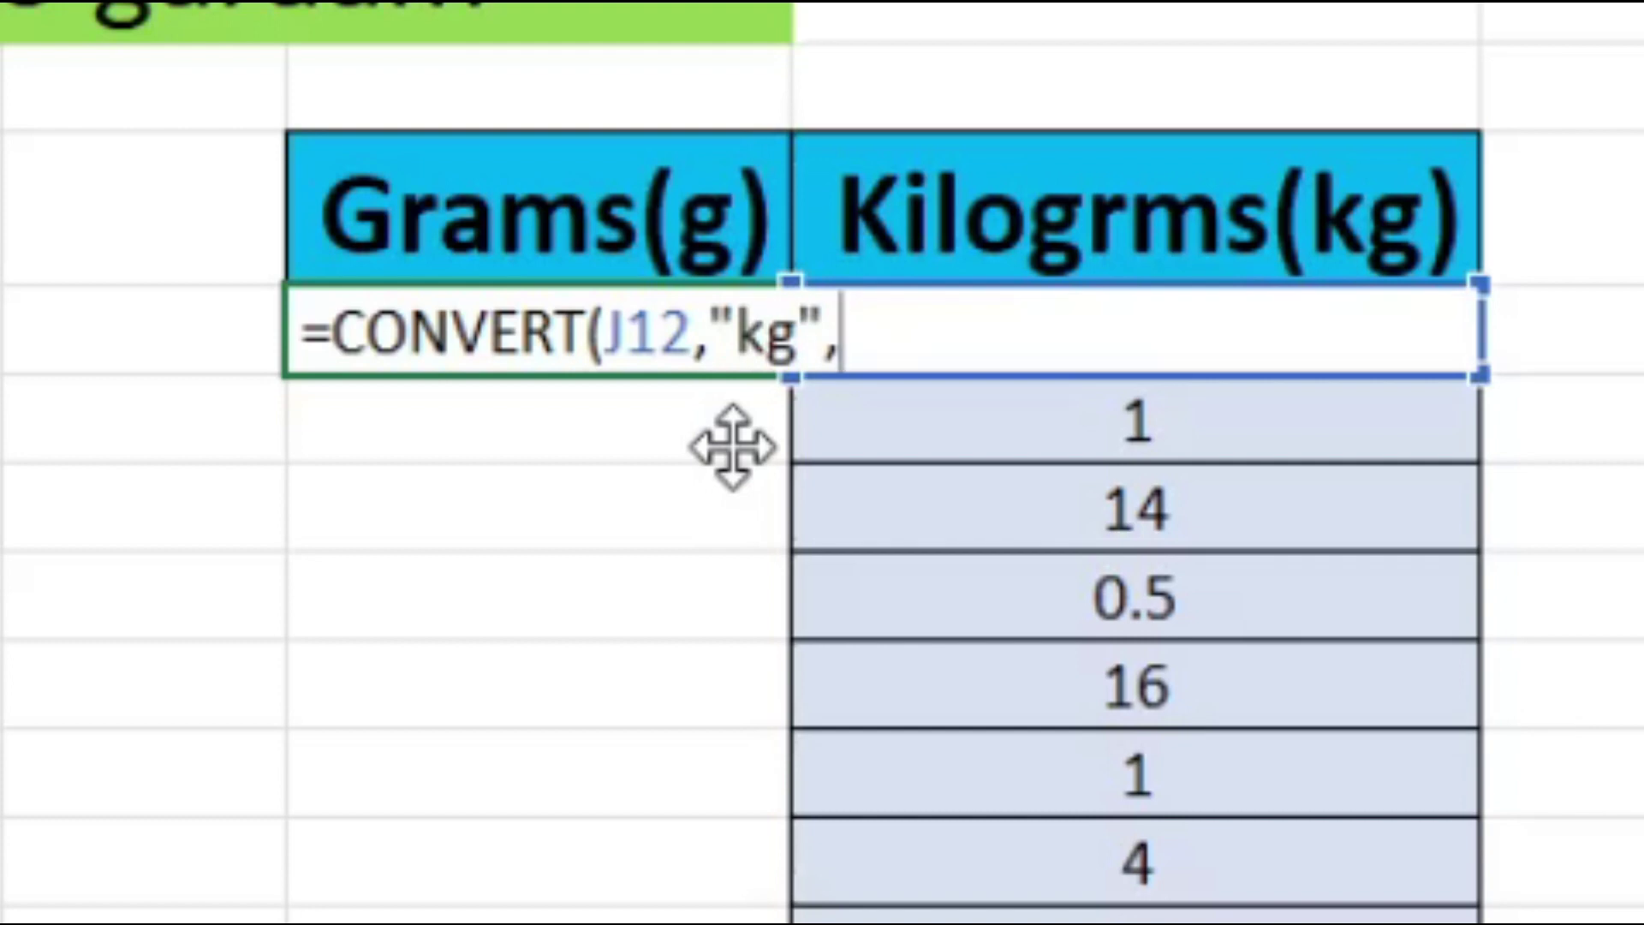
pyautogui.write('"g')
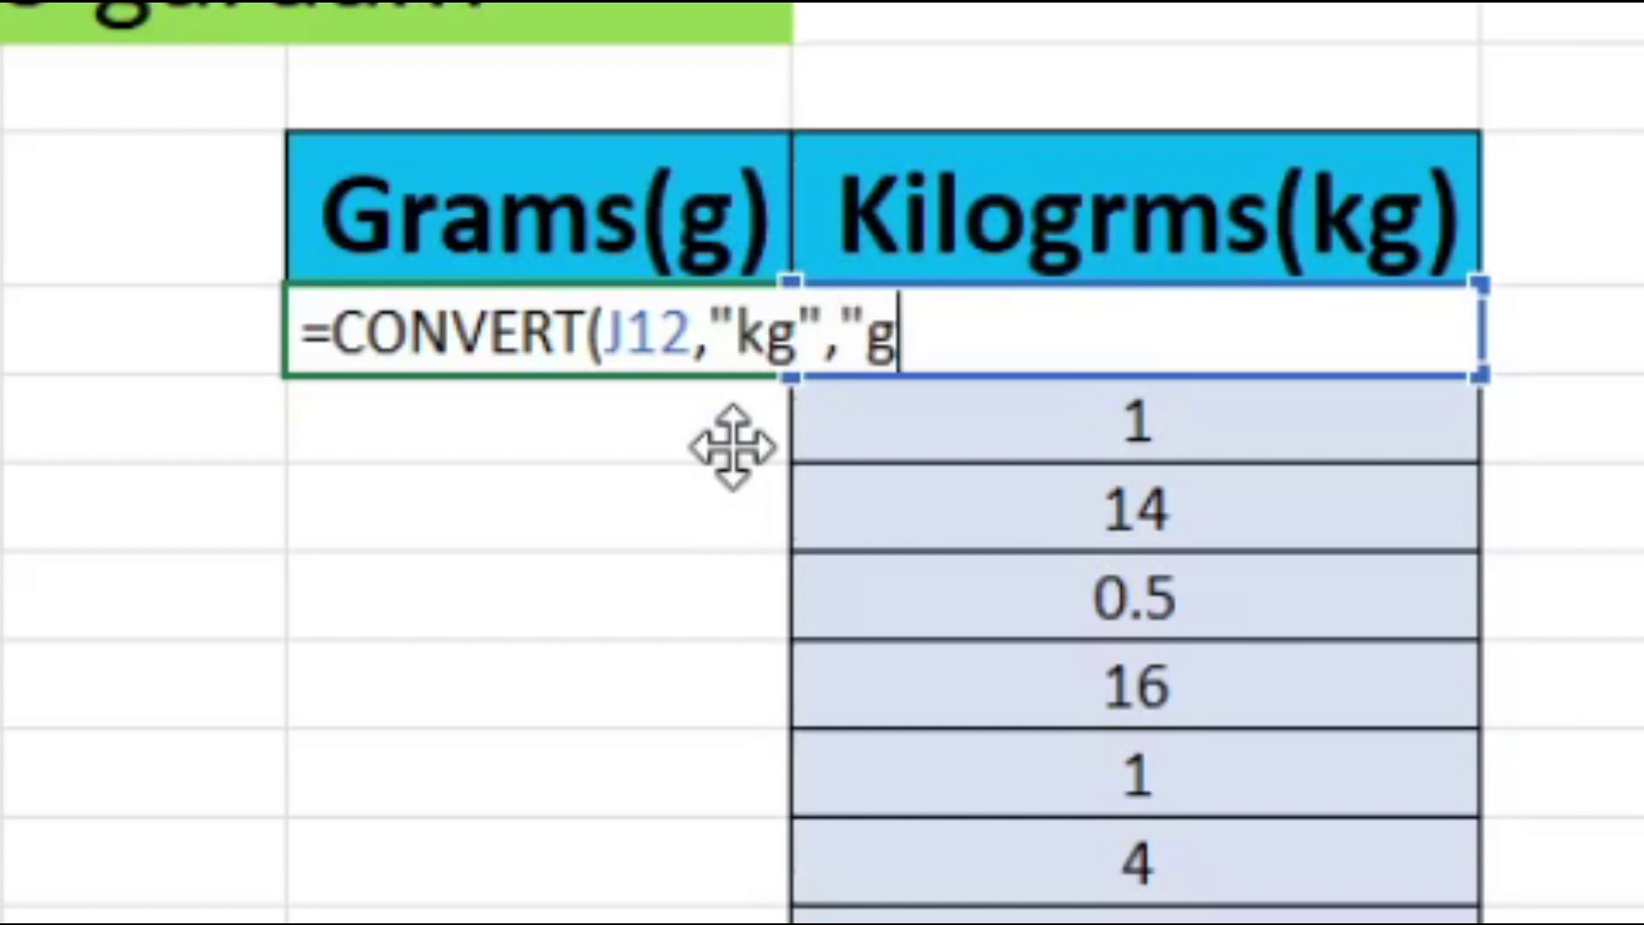
pyautogui.write('"')
pyautogui.hotkey('ctrl', 'Return')
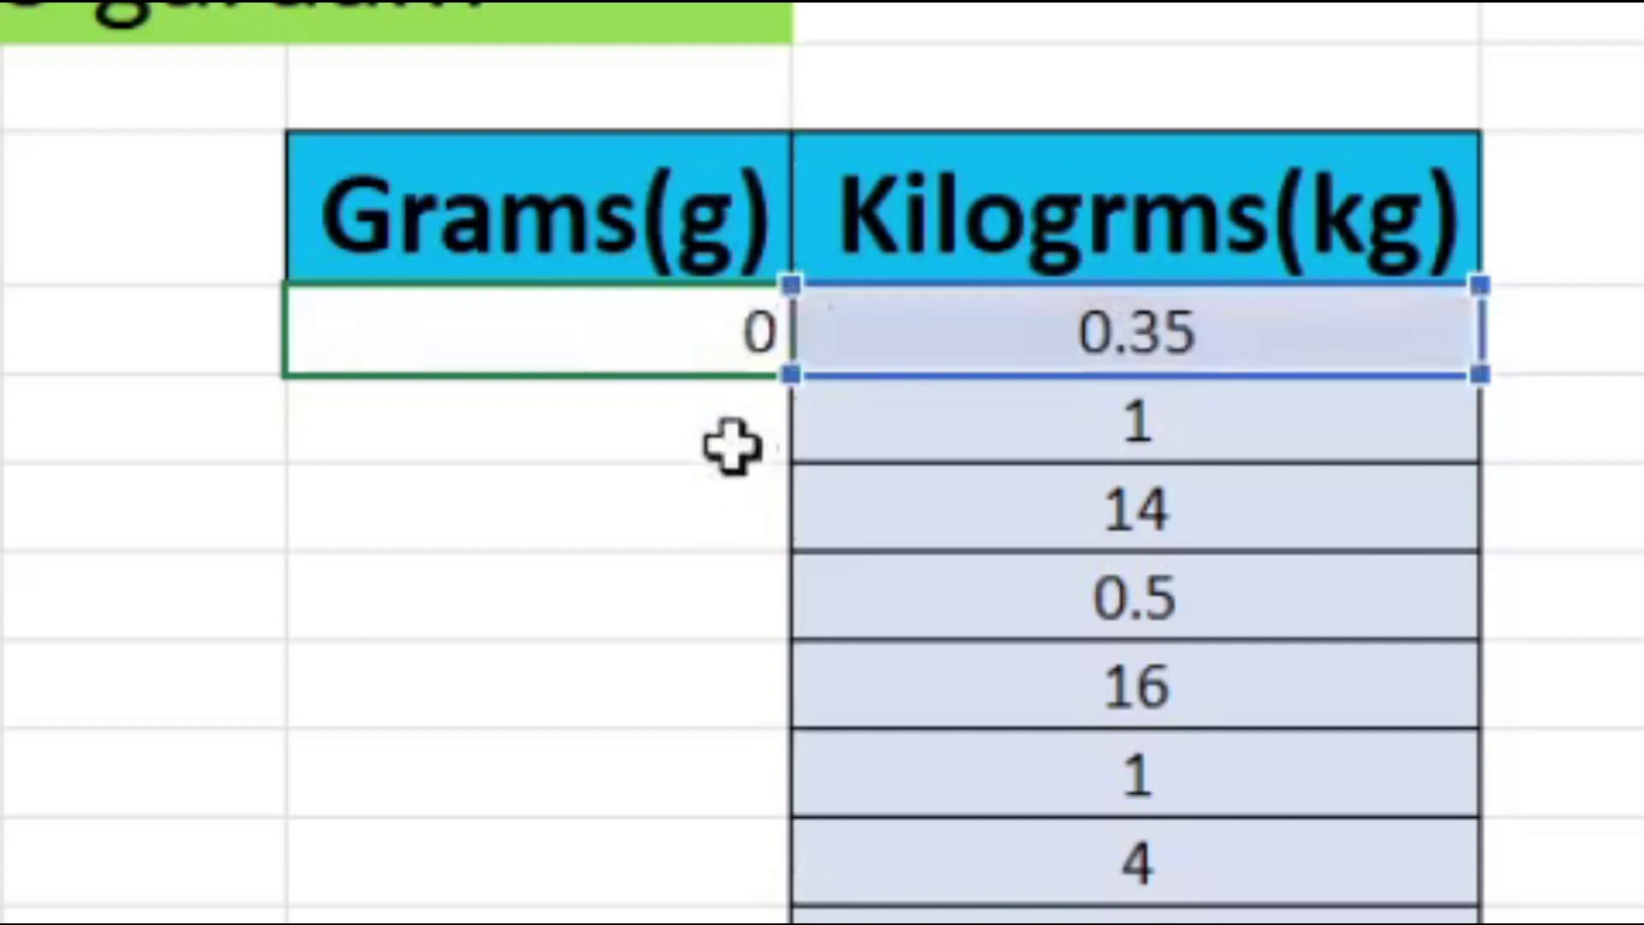
pyautogui.press('Return')
pyautogui.click(989, 604)
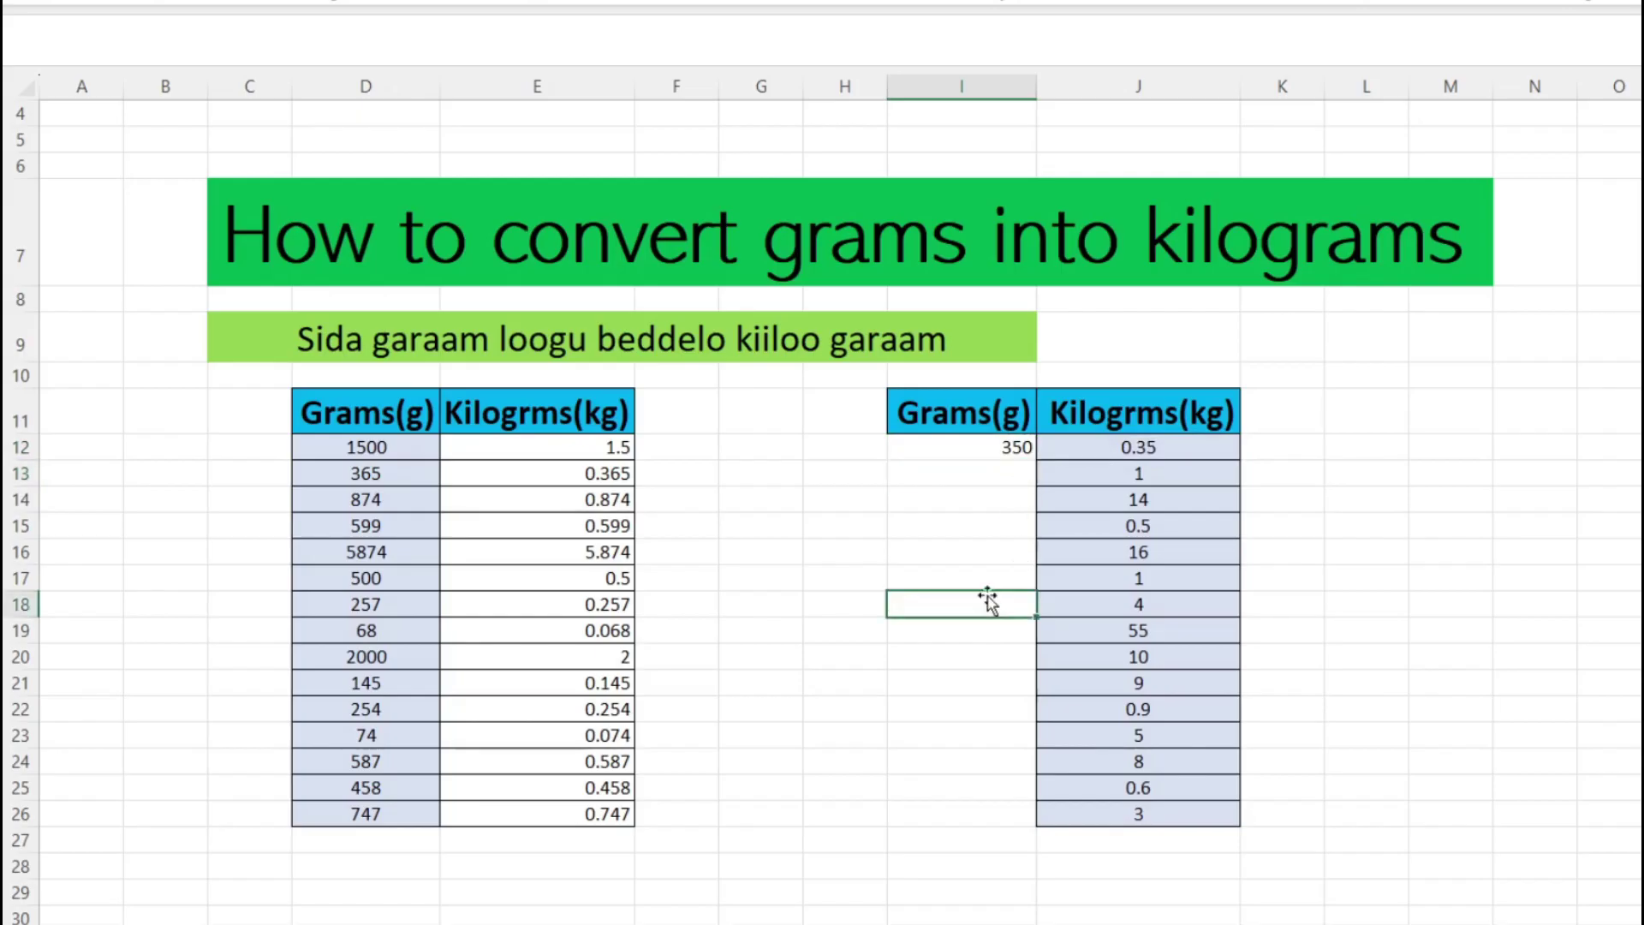
pyautogui.click(996, 451)
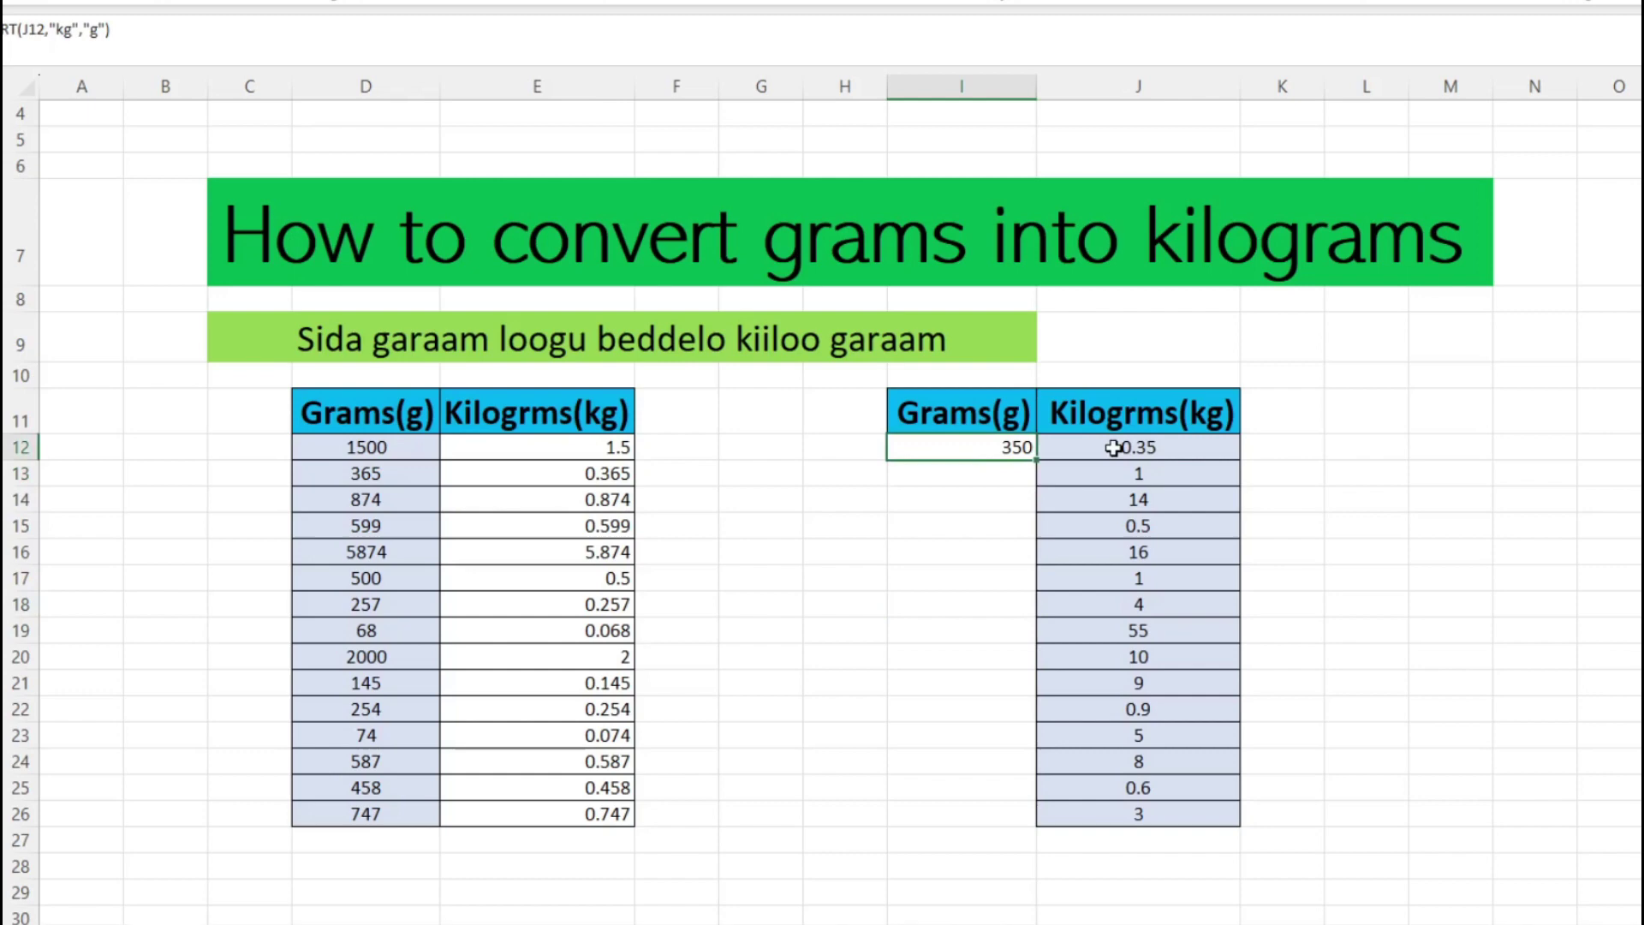
# - Fill the kilograms-to-grams conversion formula from I12 down the second table's grams column through I26
pyautogui.click(1161, 448)
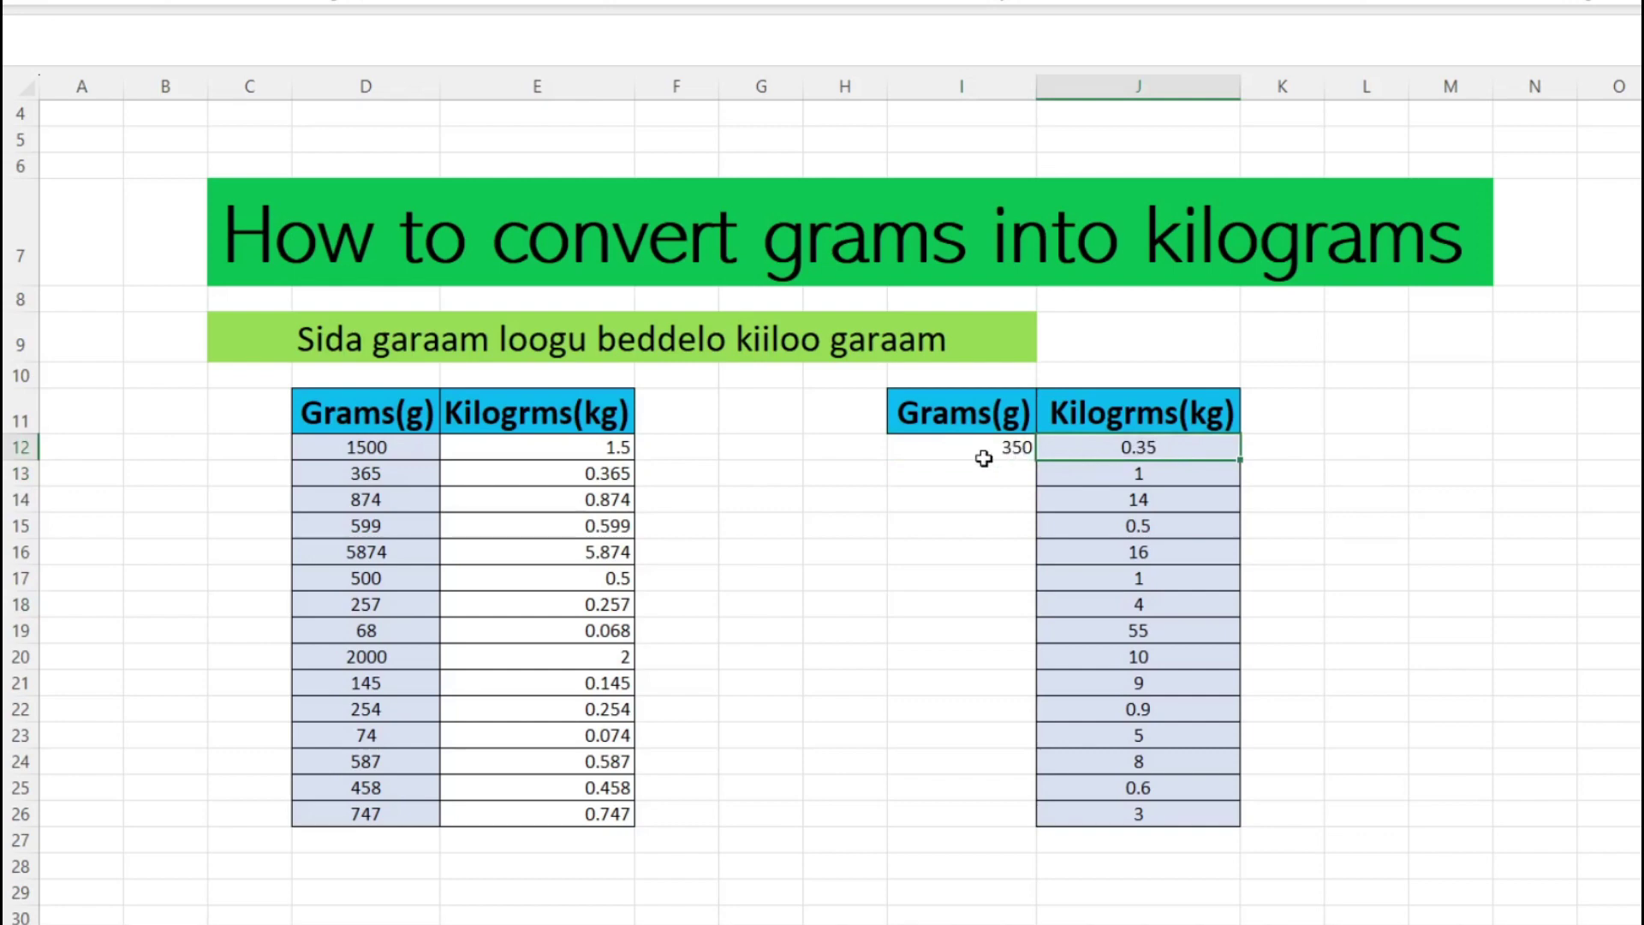
pyautogui.click(1016, 451)
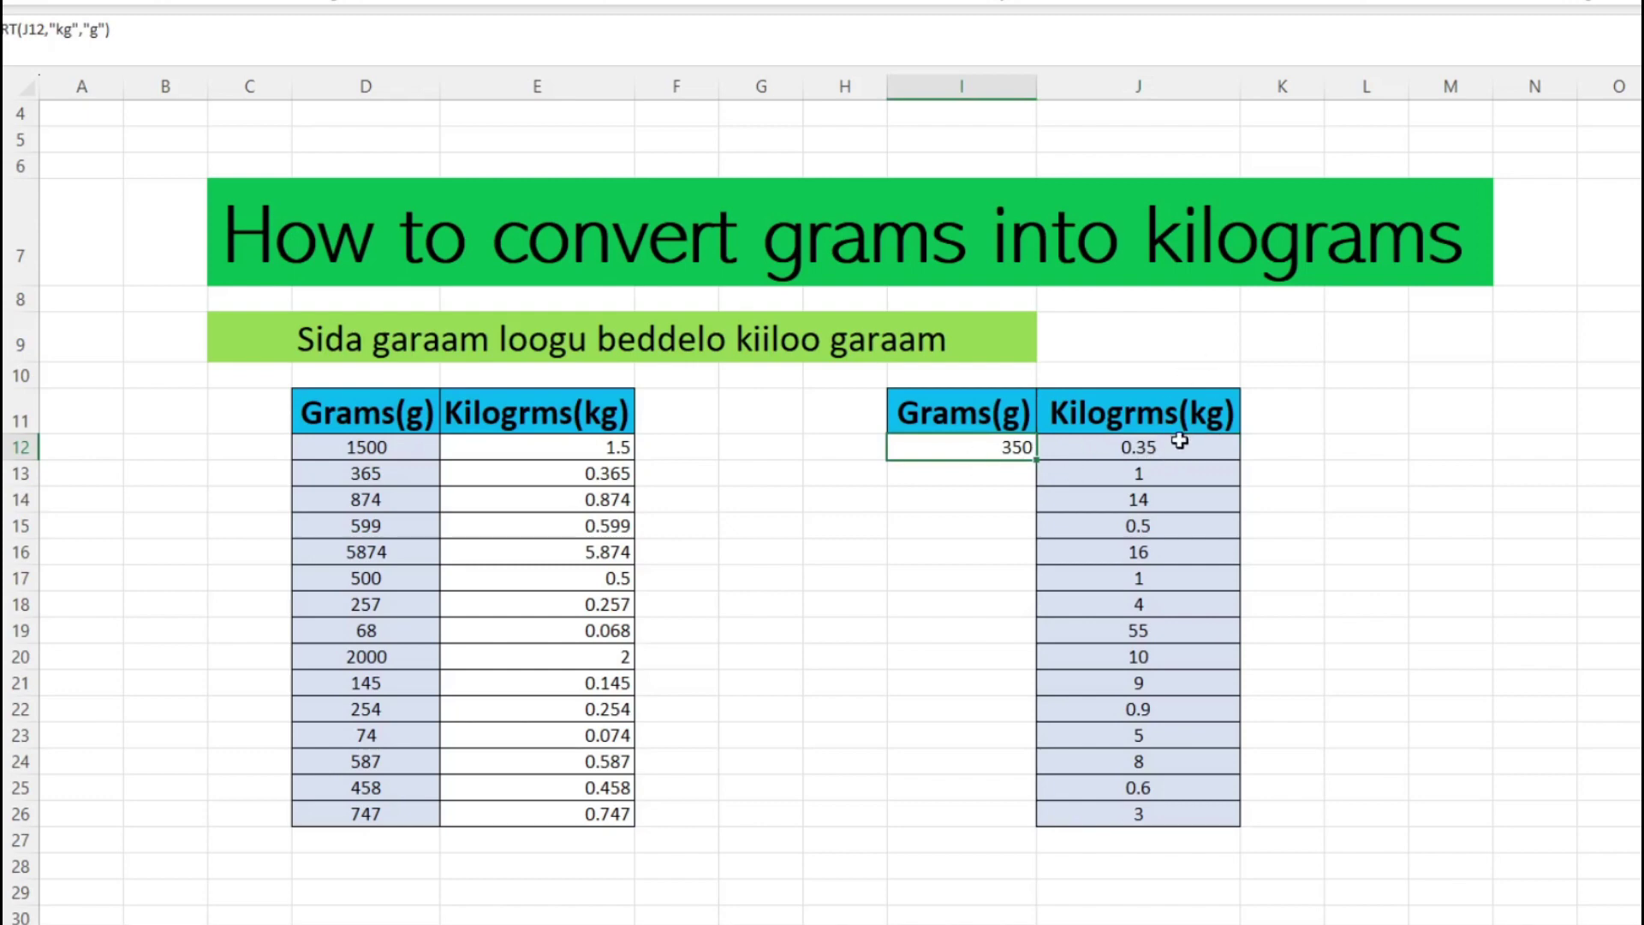
pyautogui.click(992, 473)
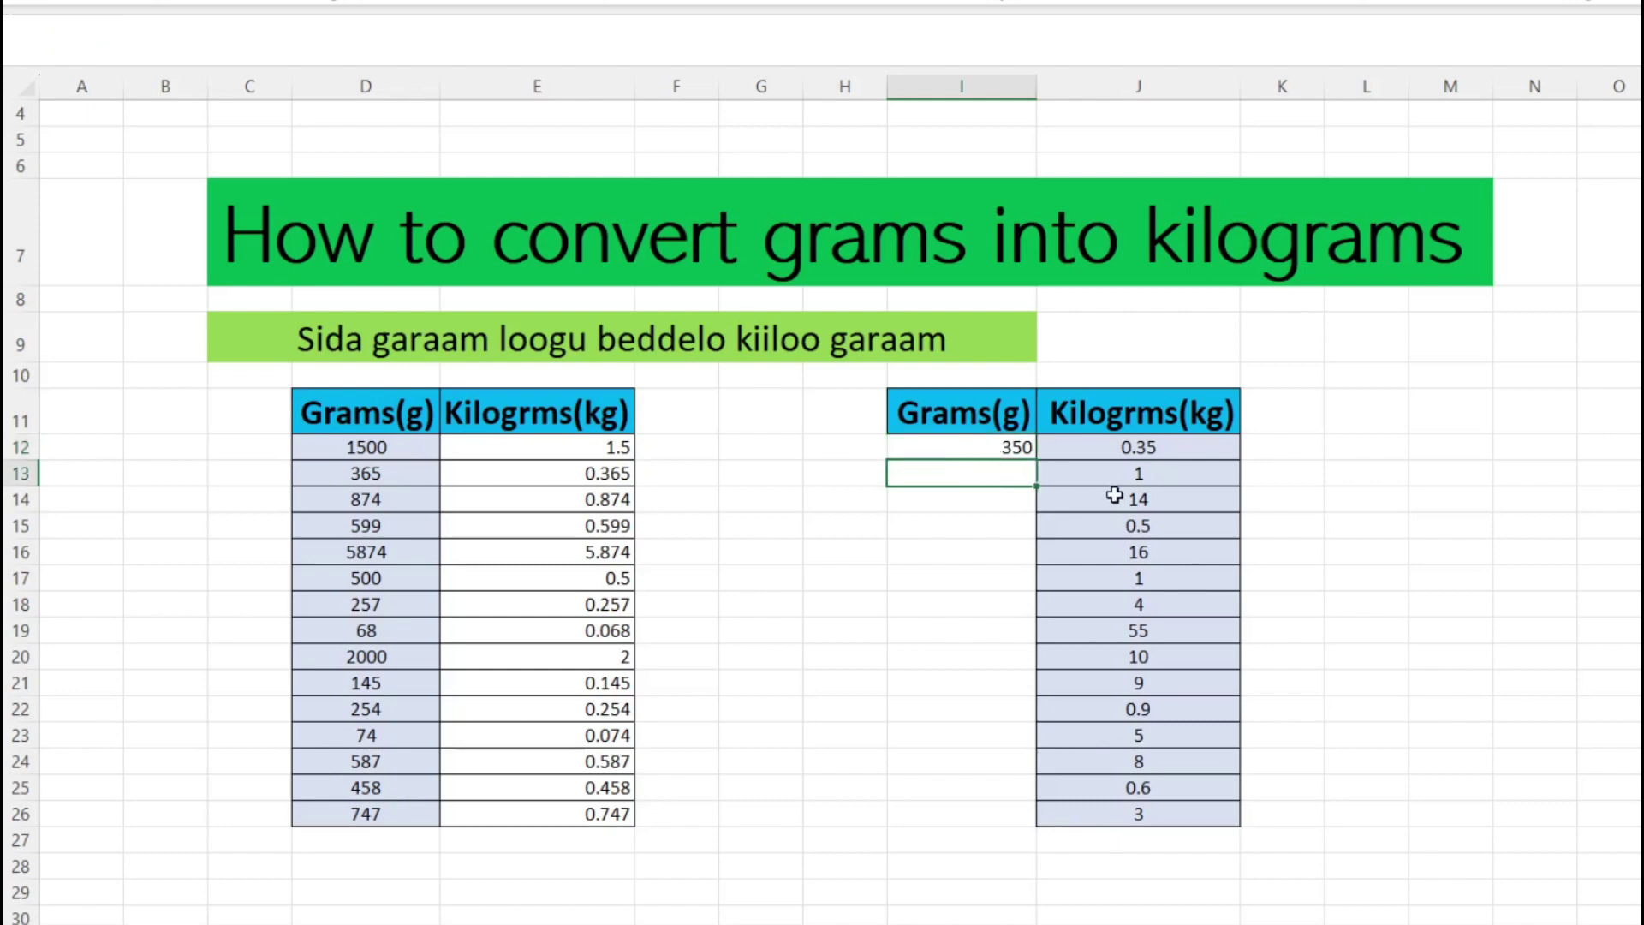
pyautogui.click(1151, 476)
pyautogui.click(998, 454)
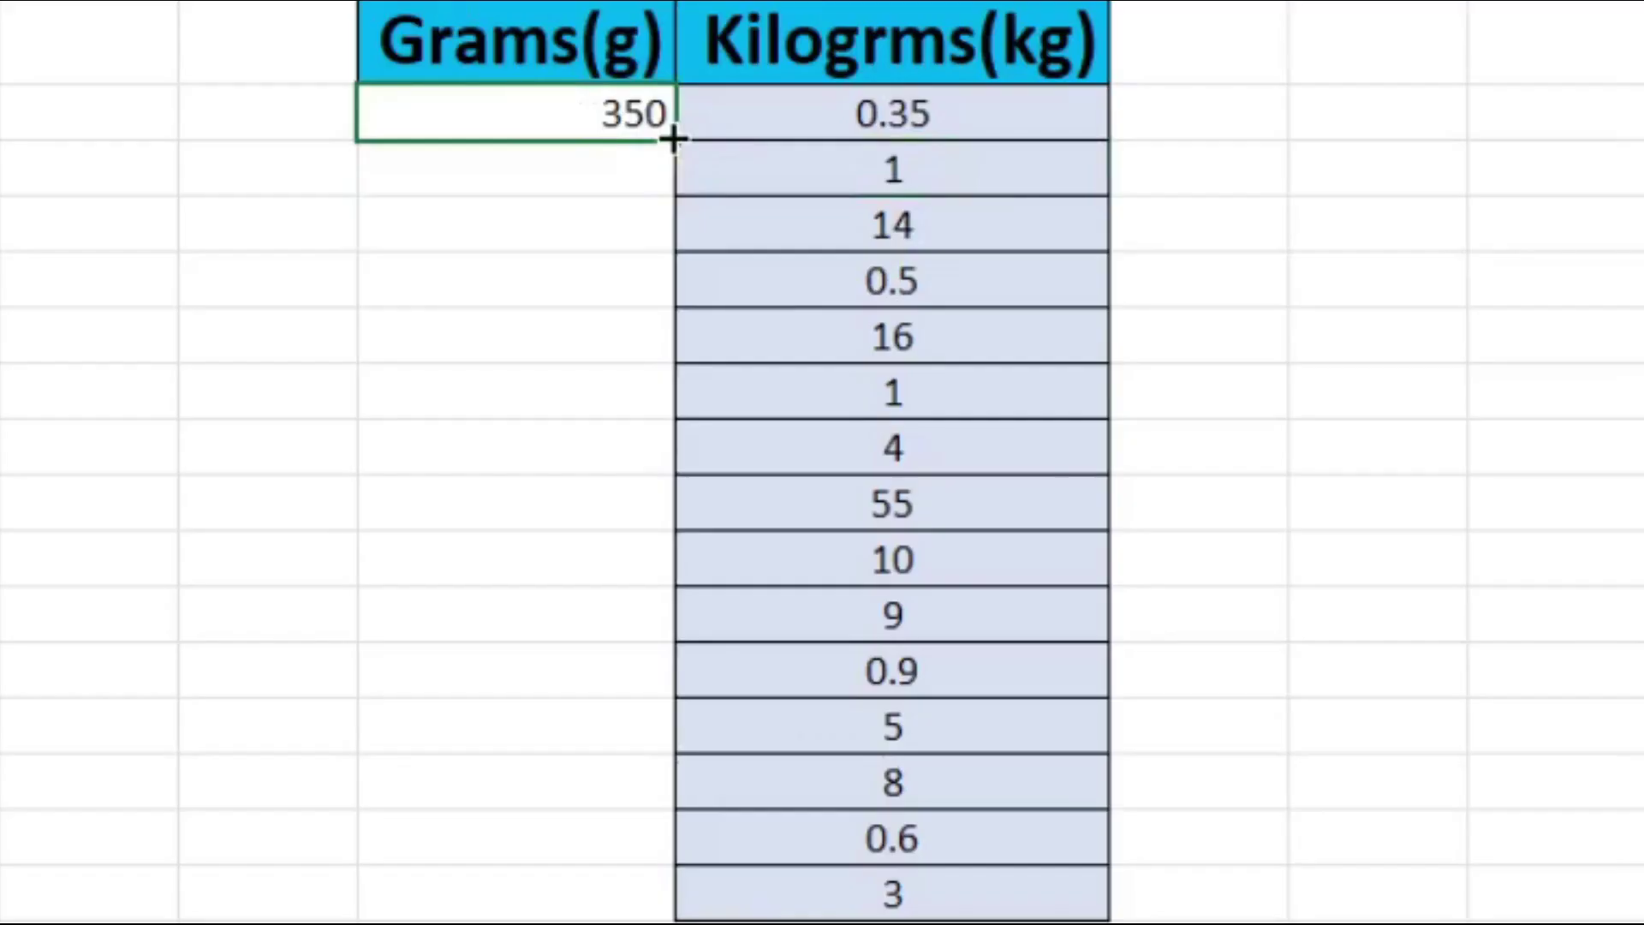
pyautogui.doubleClick(672, 139)
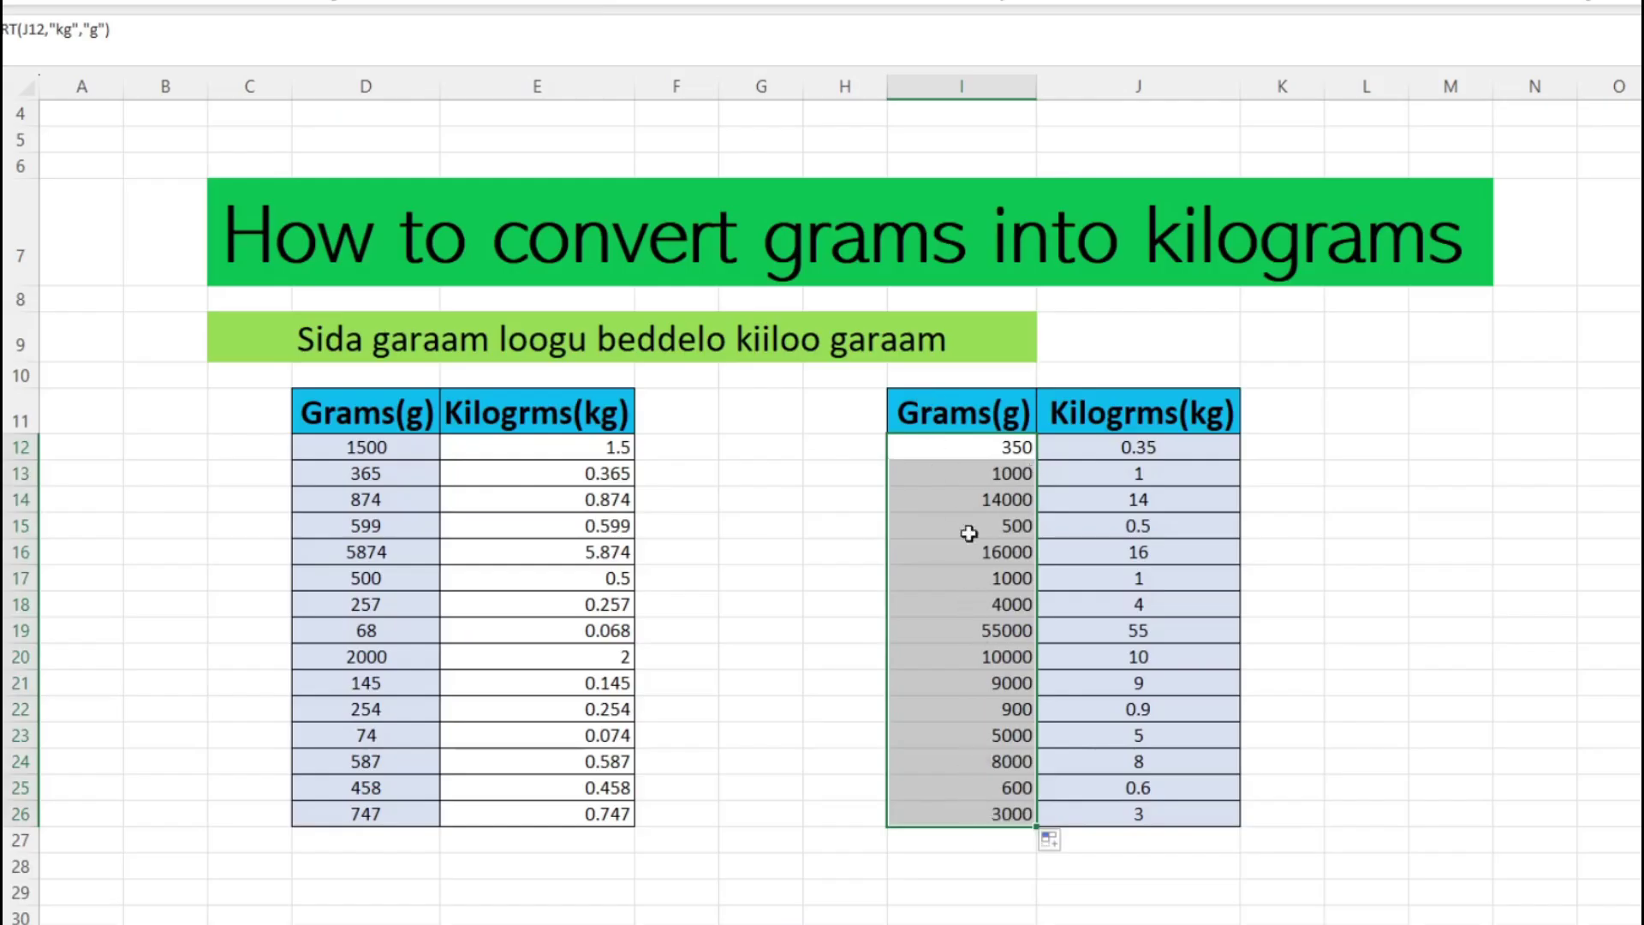
# - Compare the kilograms in J12:J26 with the converted grams in I12:I26, looking closely at the pair in row 17
pyautogui.click(1336, 501)
pyautogui.moveTo(1144, 441); pyautogui.dragTo(1139, 814)
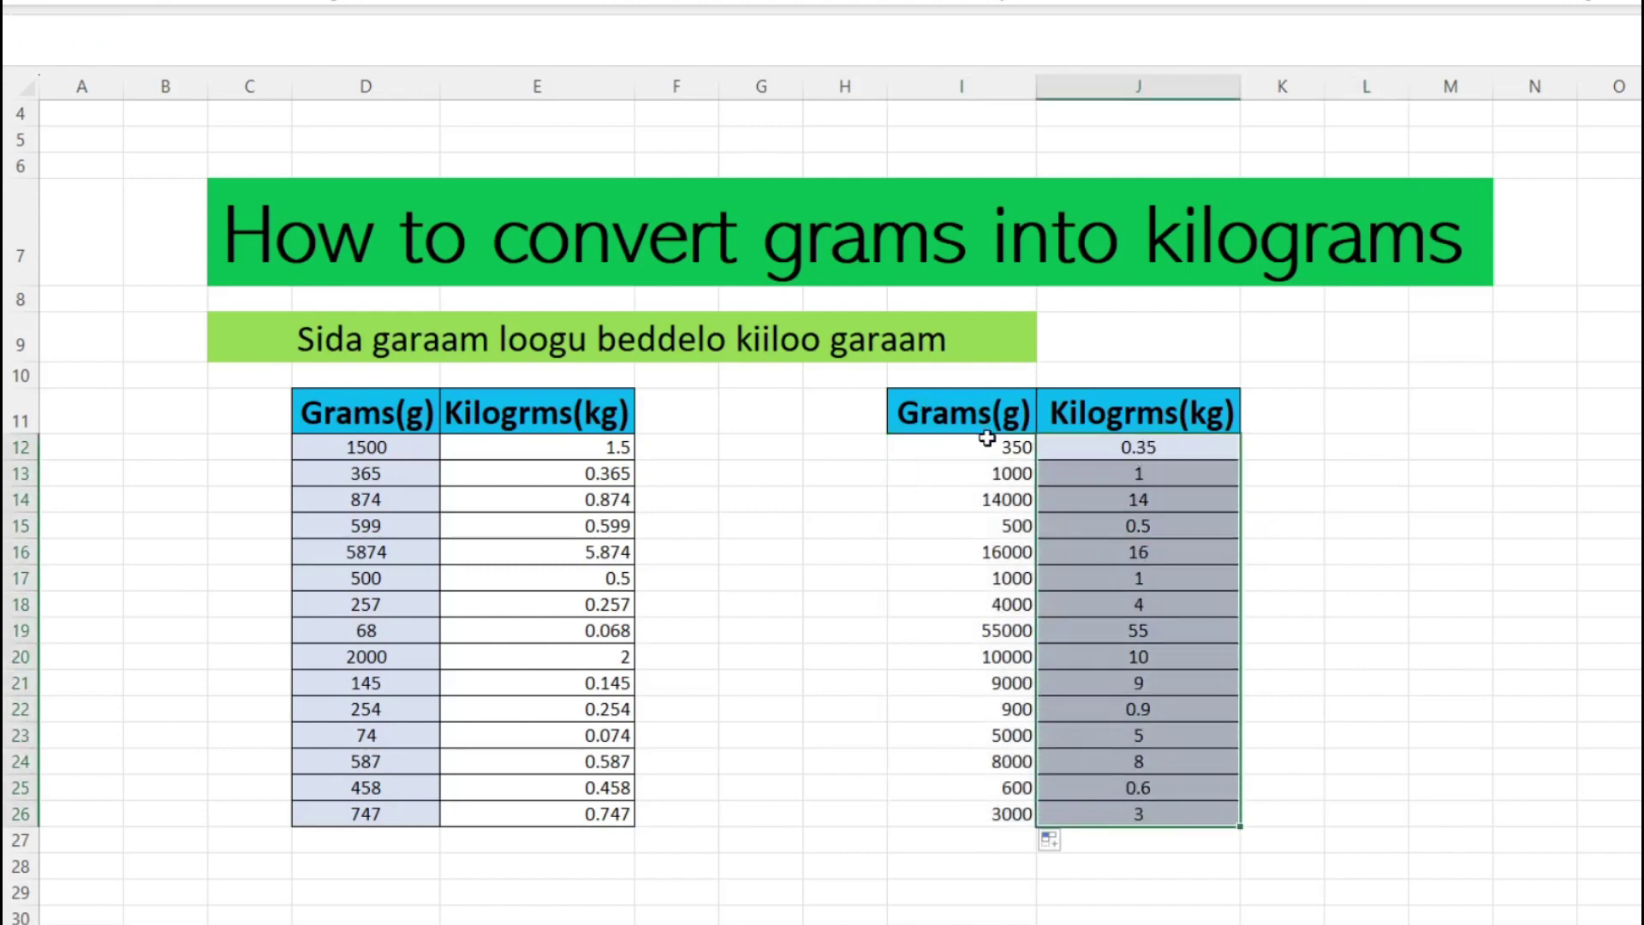
pyautogui.moveTo(985, 440); pyautogui.dragTo(1009, 804)
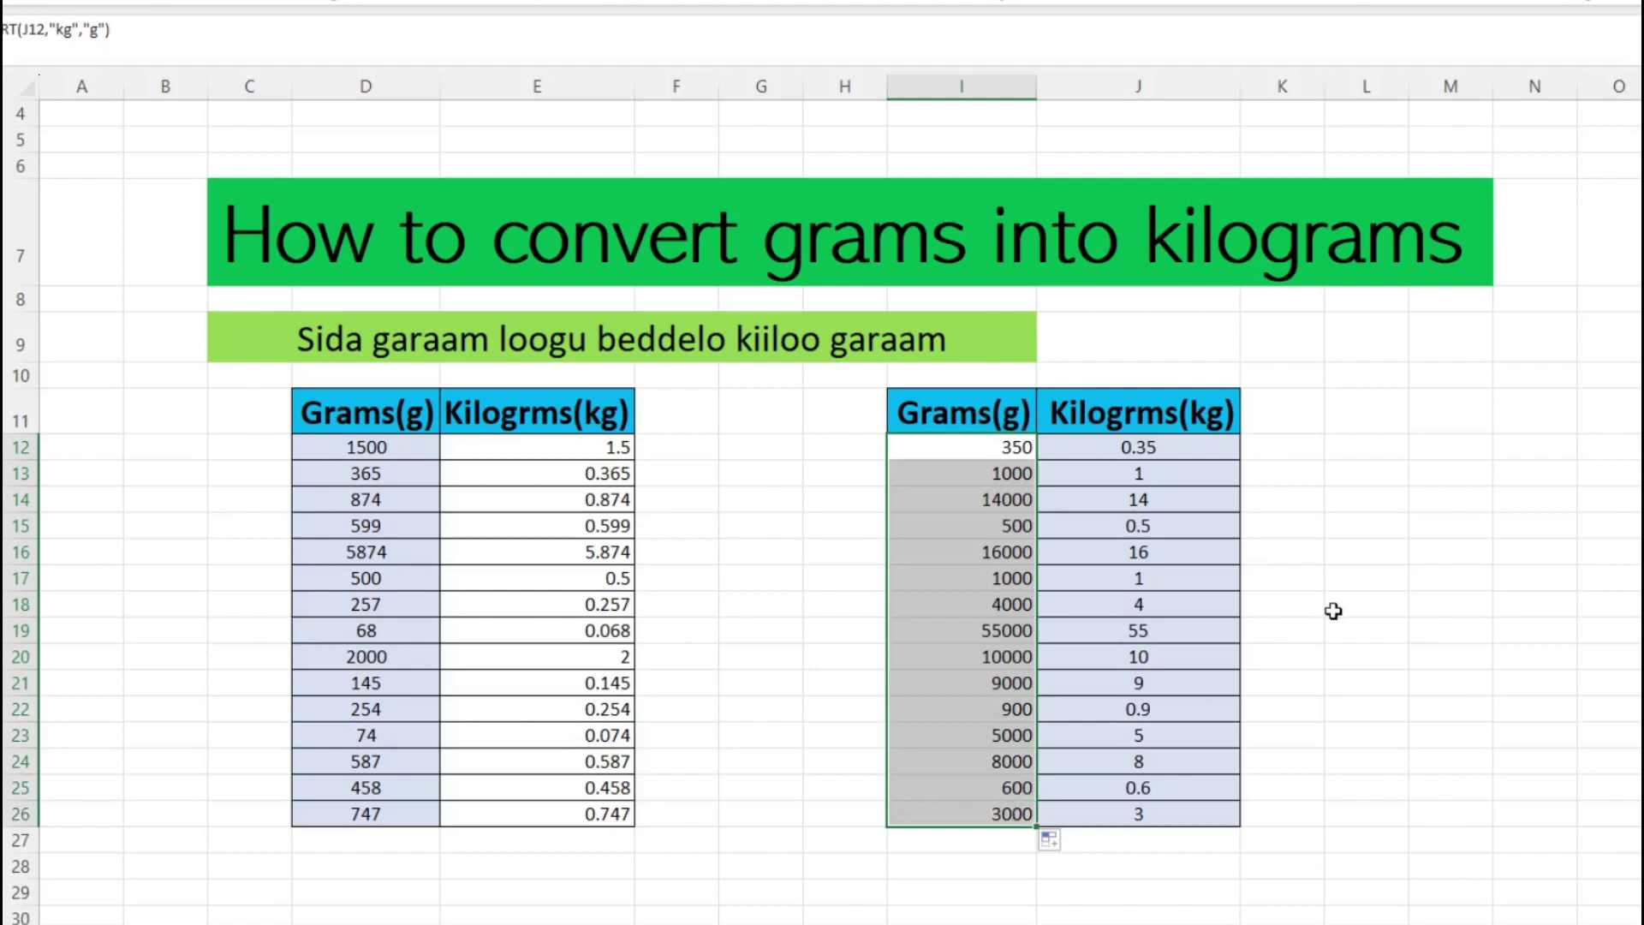
pyautogui.click(1428, 606)
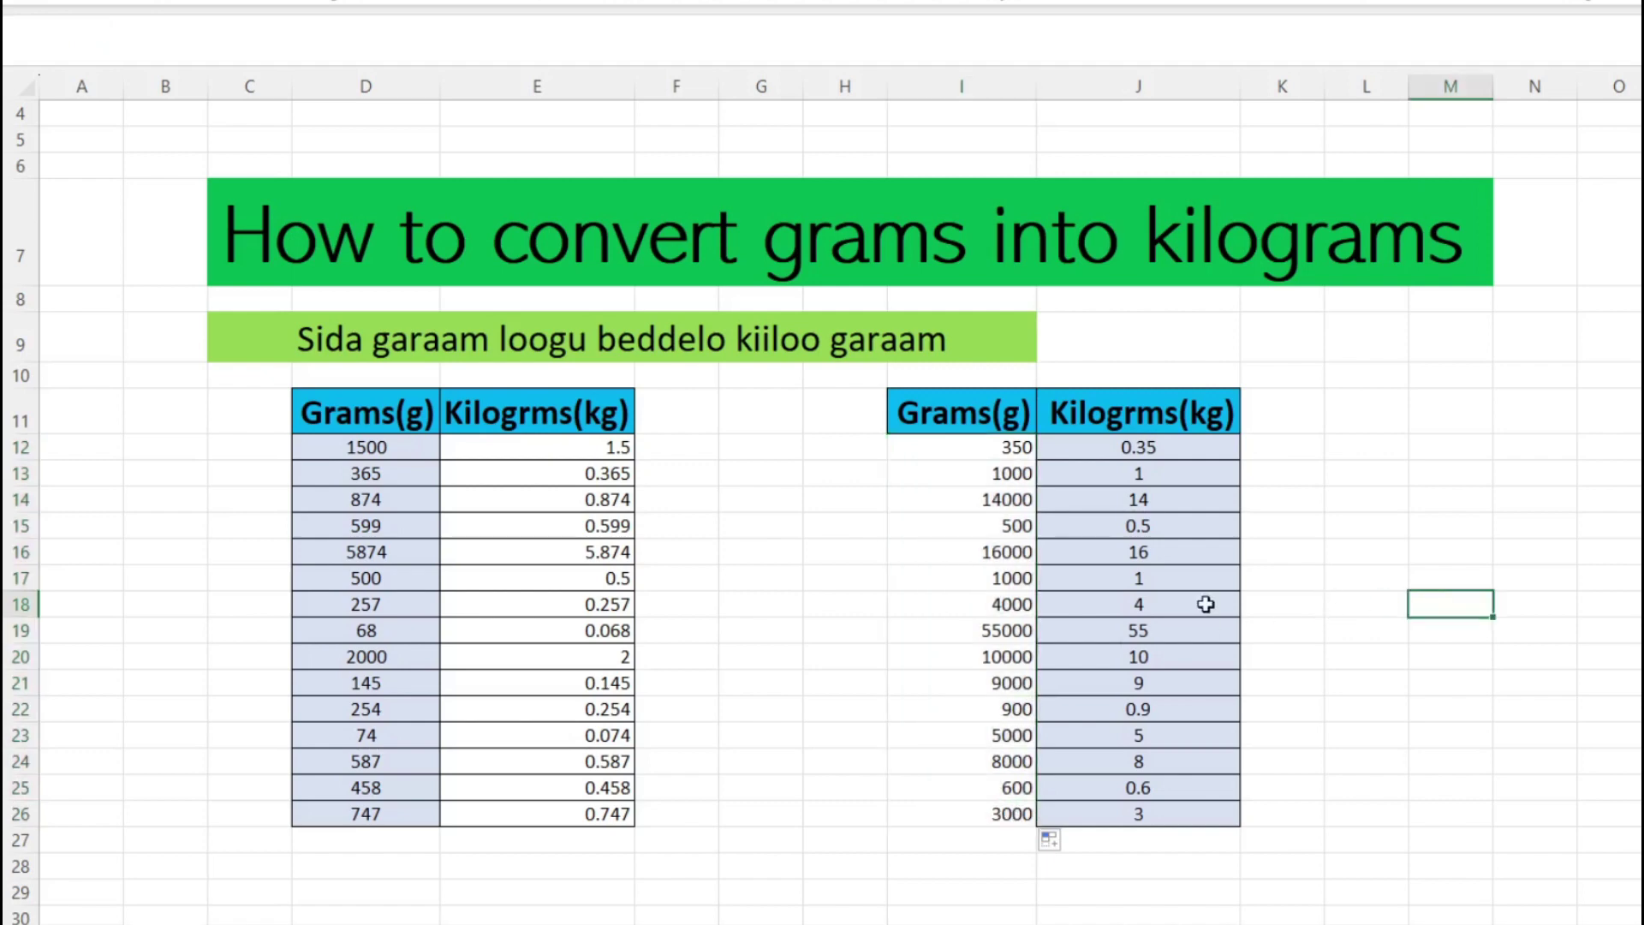
pyautogui.click(1138, 581)
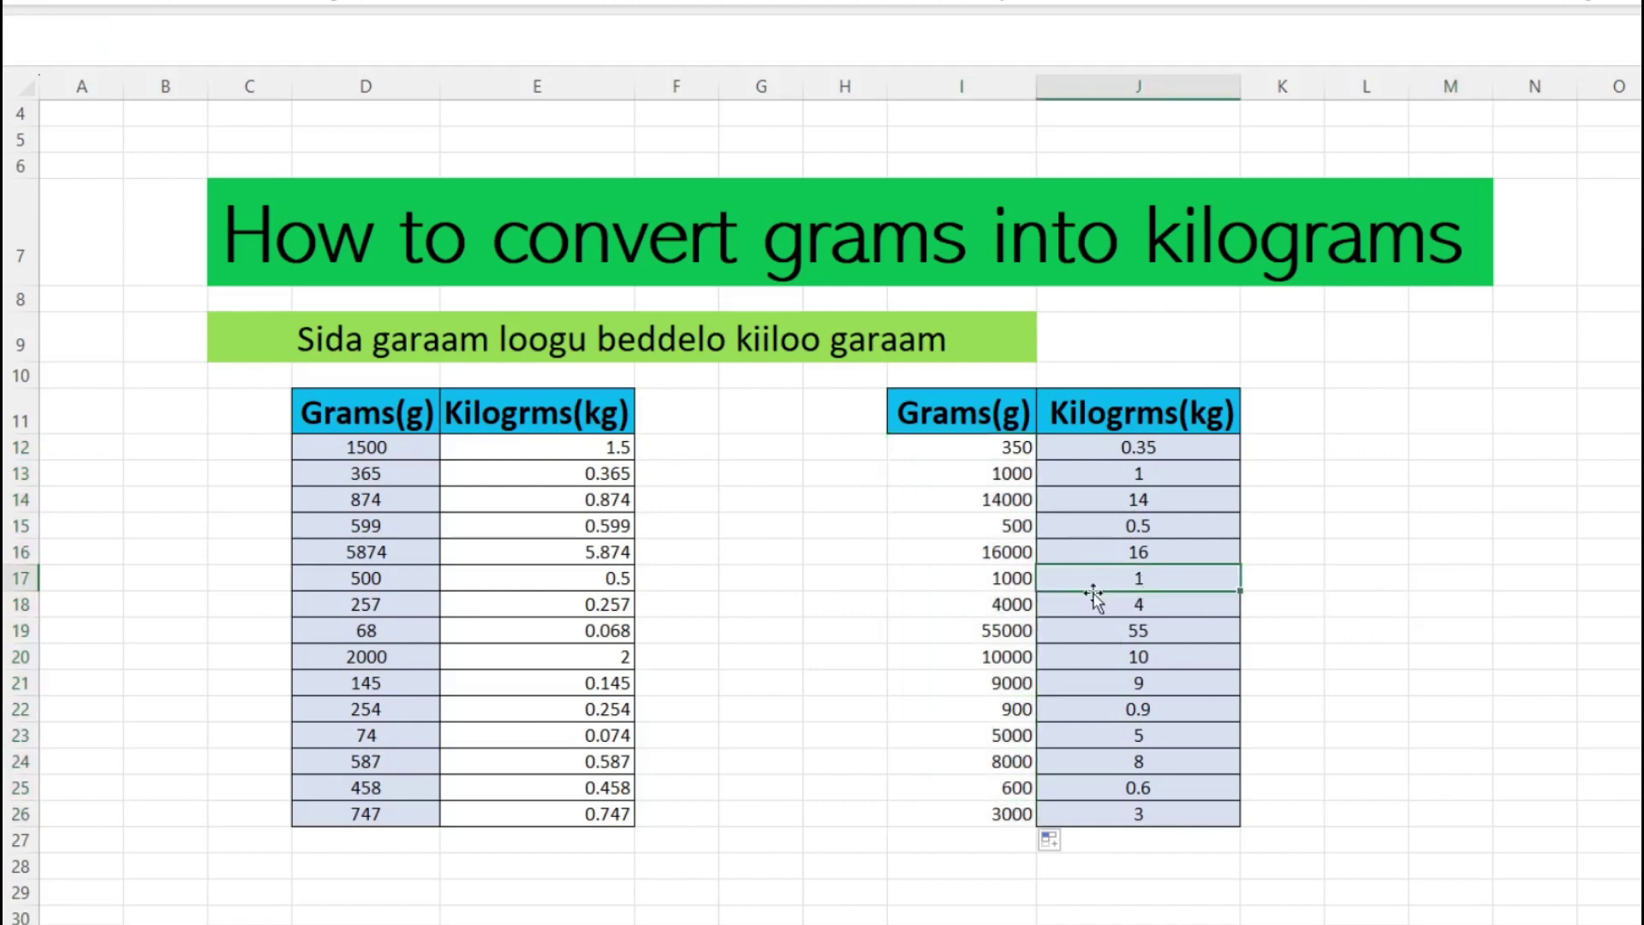
pyautogui.click(1004, 582)
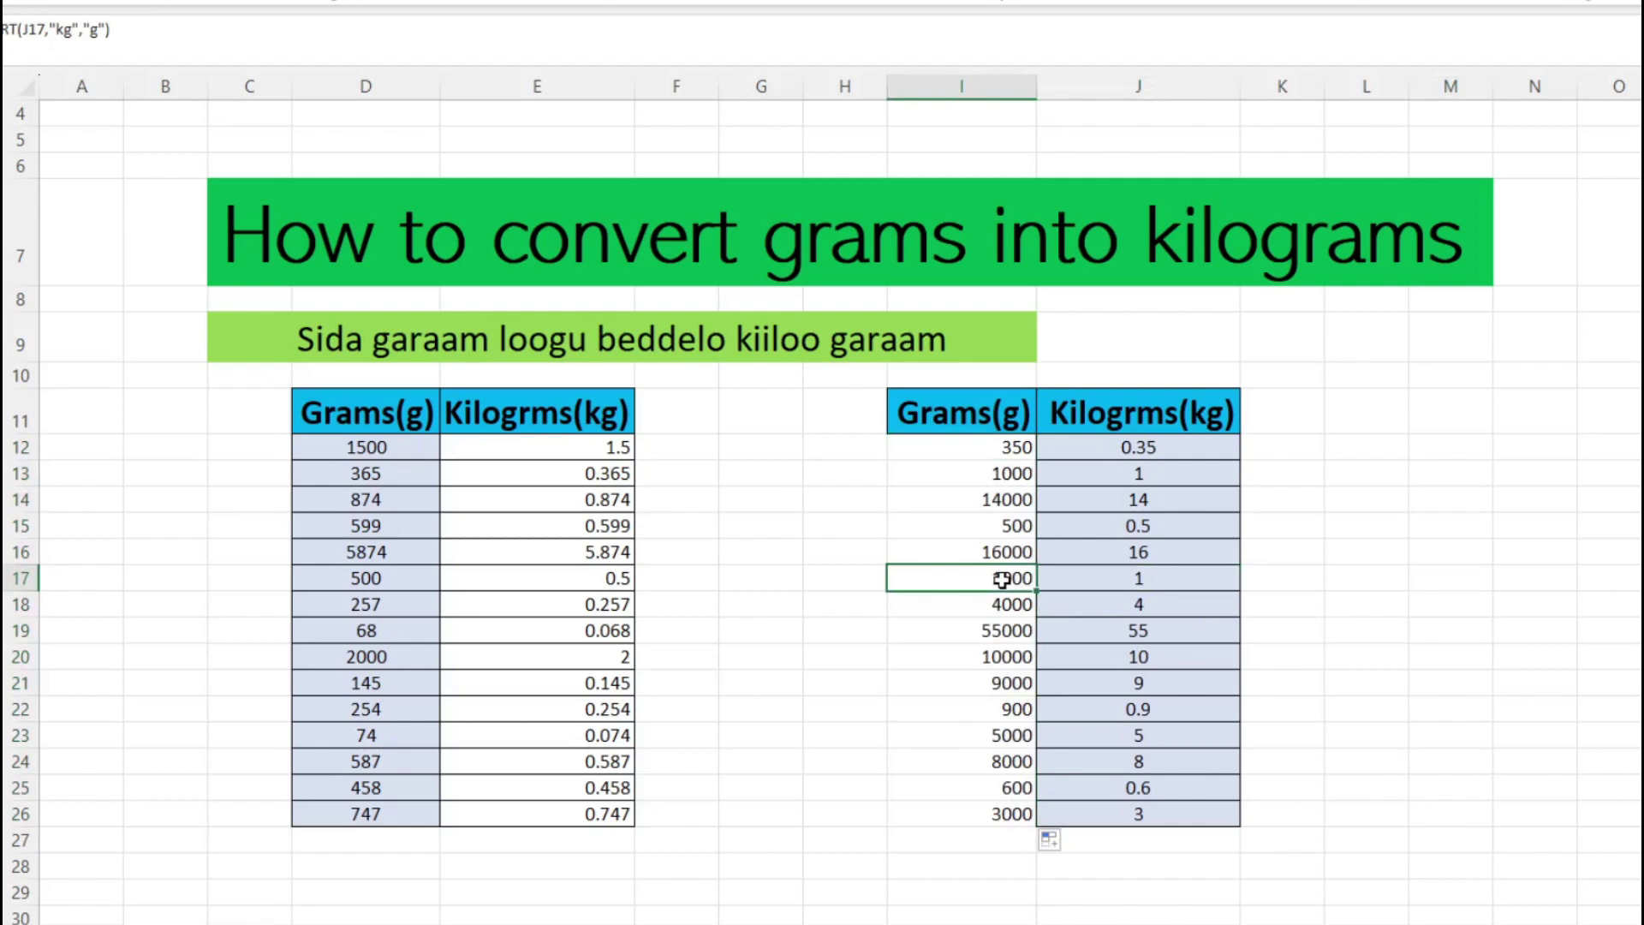
pyautogui.click(1133, 581)
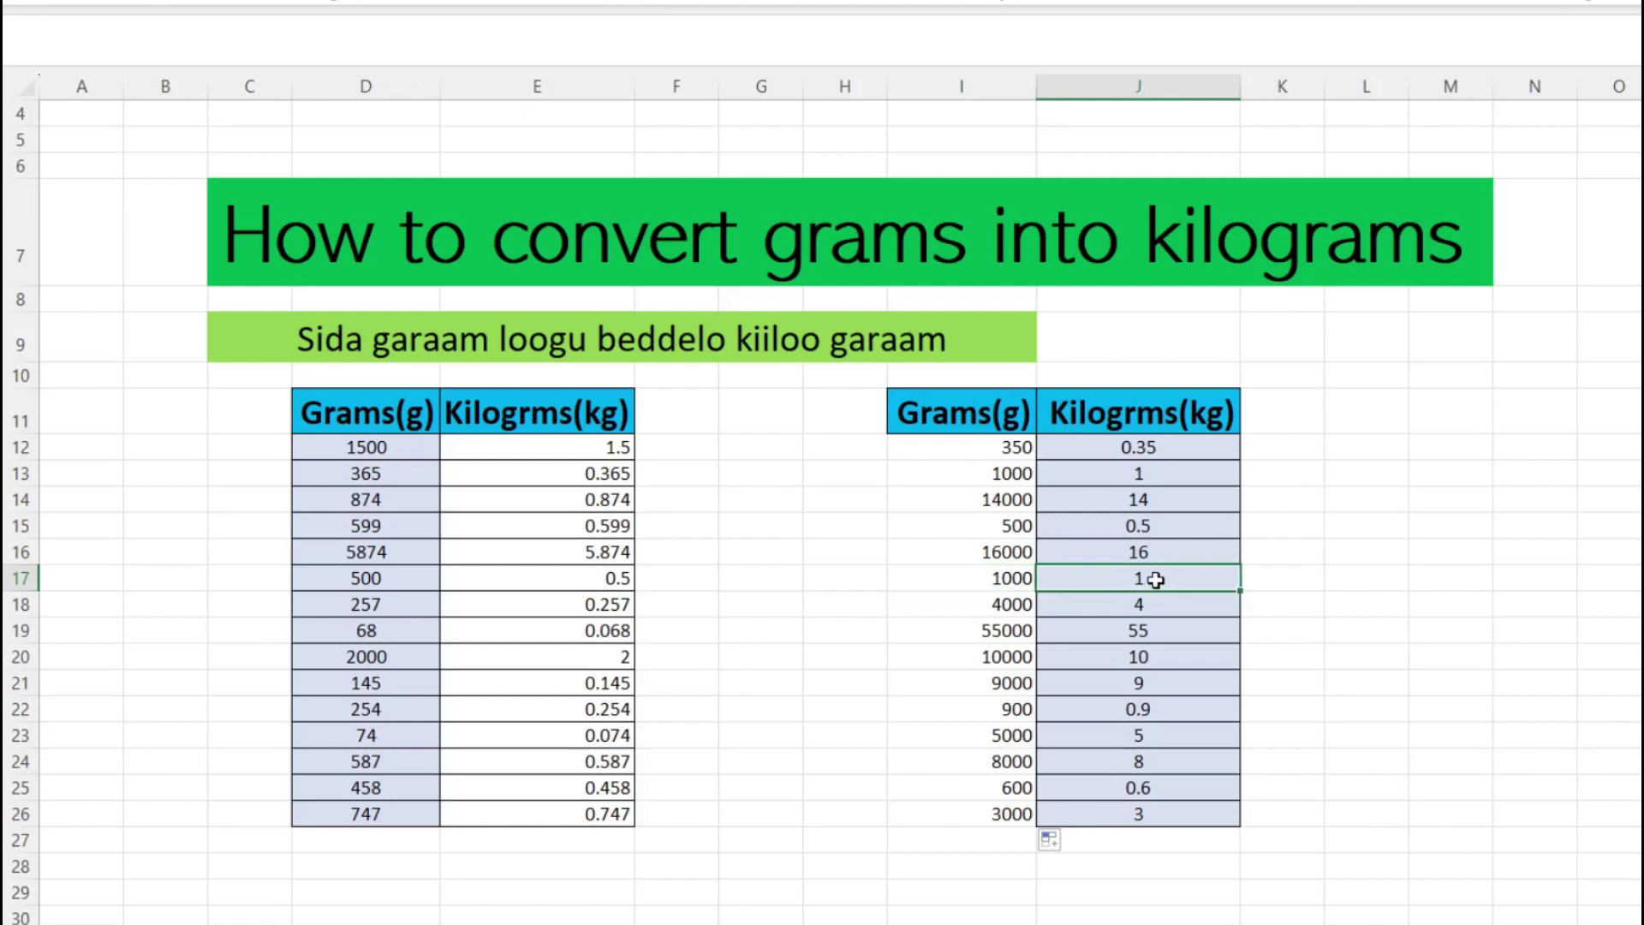
pyautogui.moveTo(976, 581); pyautogui.dragTo(1161, 576)
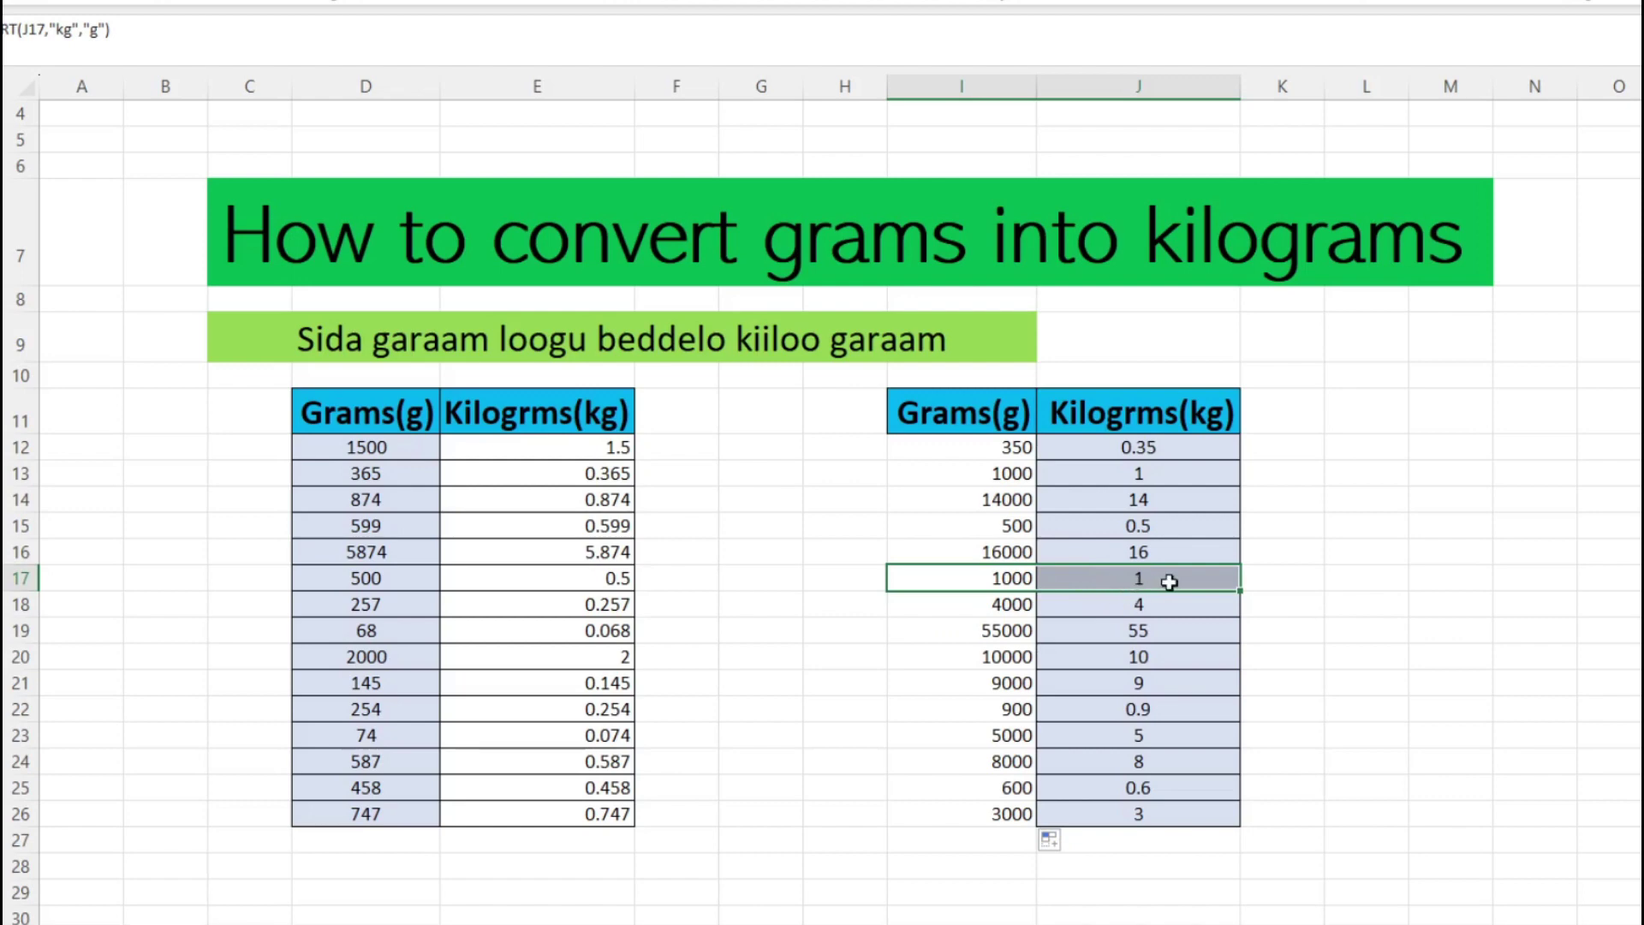
# - Set the kilograms value in J17 to 2 and check its converted grams value in I17
pyautogui.click(1160, 582)
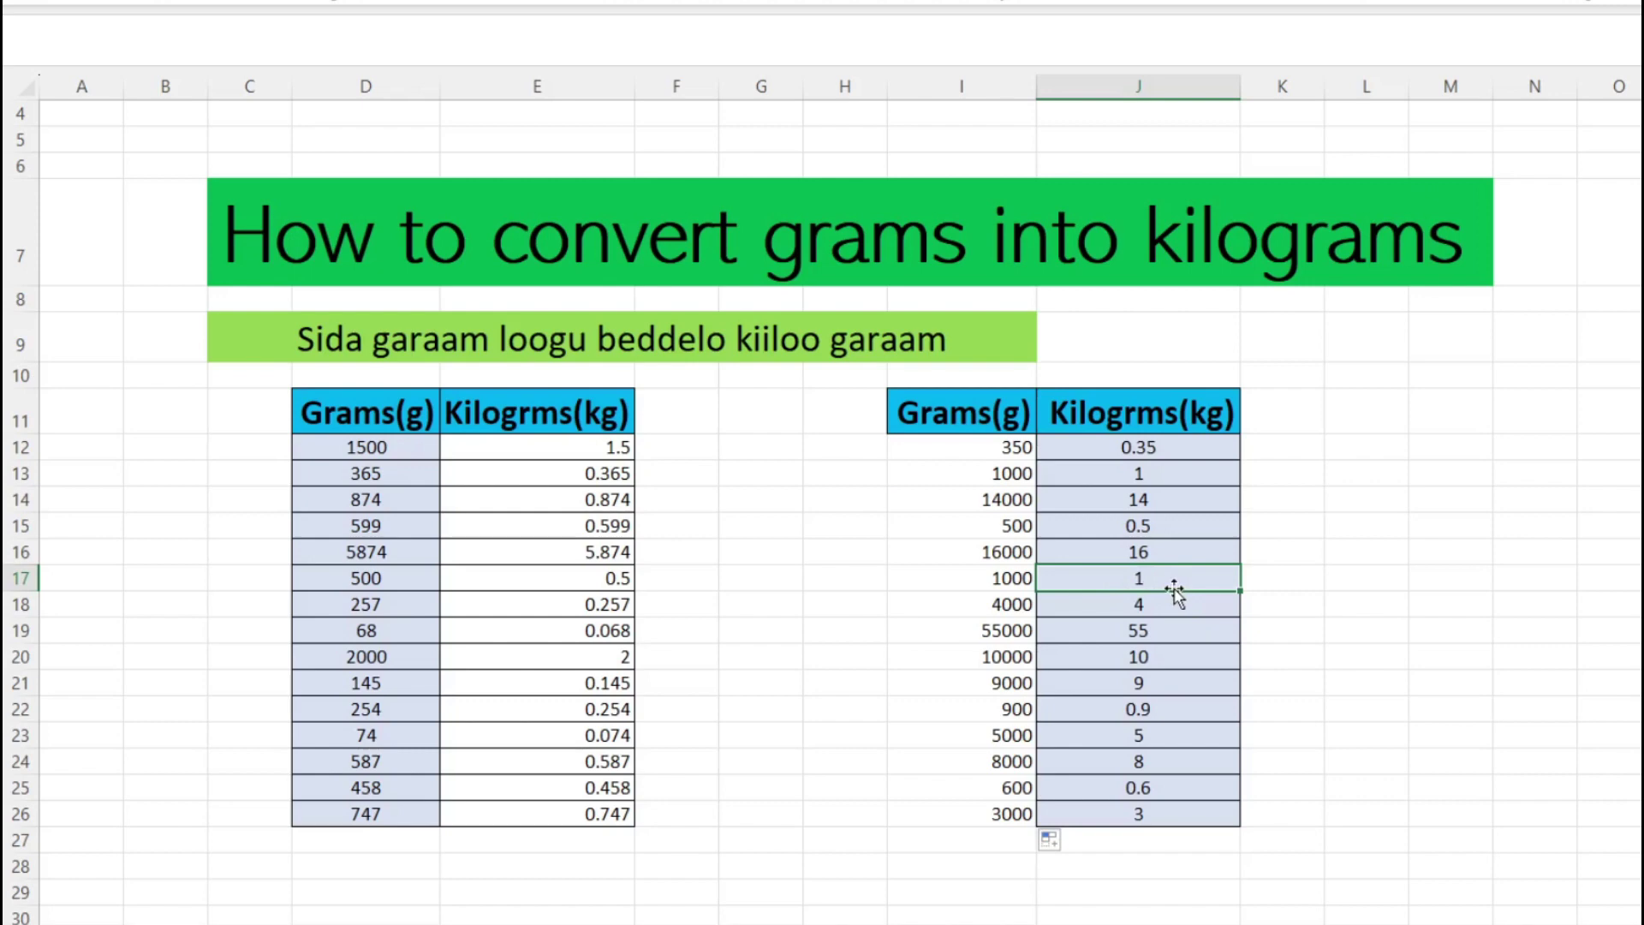
pyautogui.write('2')
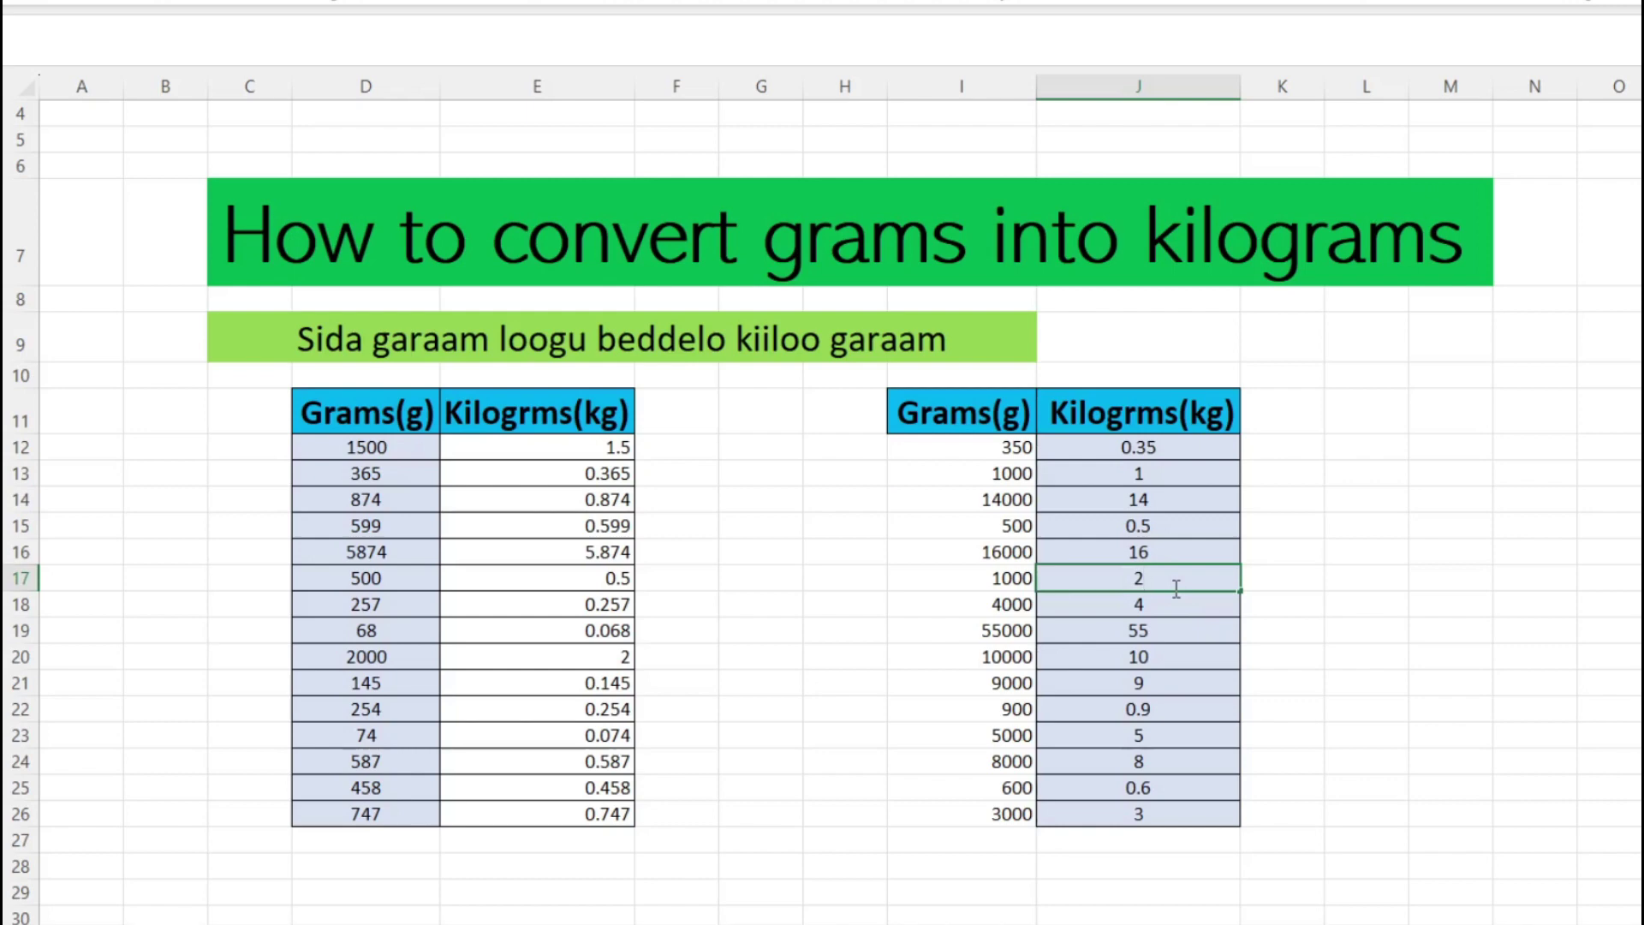
pyautogui.press('Return')
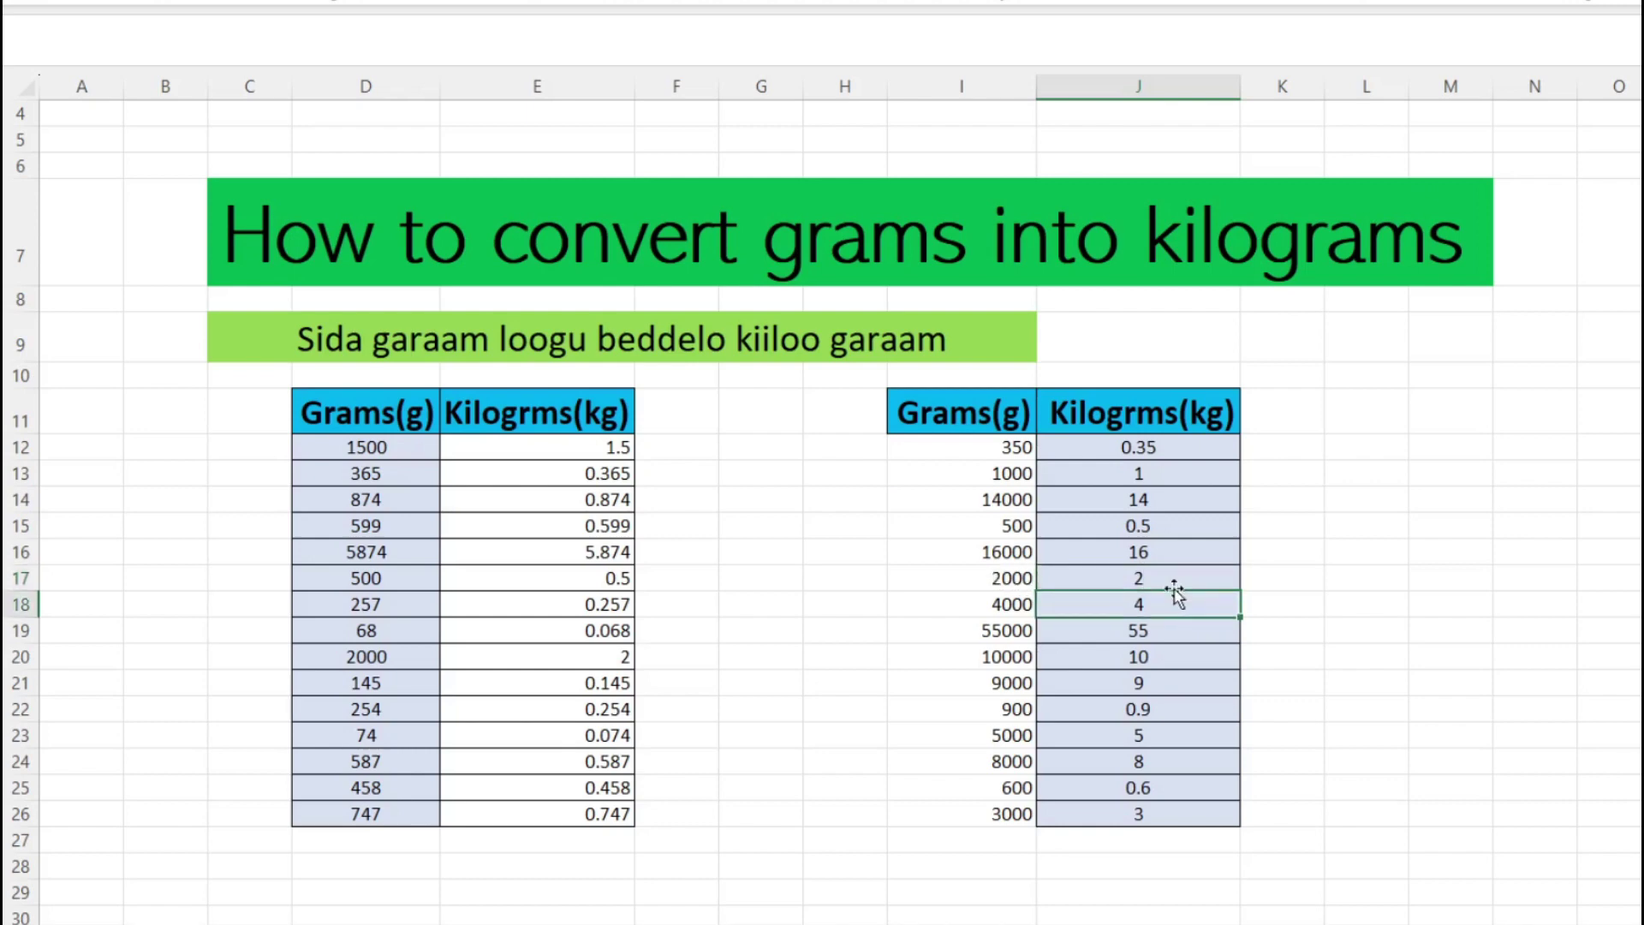
pyautogui.moveTo(1004, 579); pyautogui.dragTo(1141, 572)
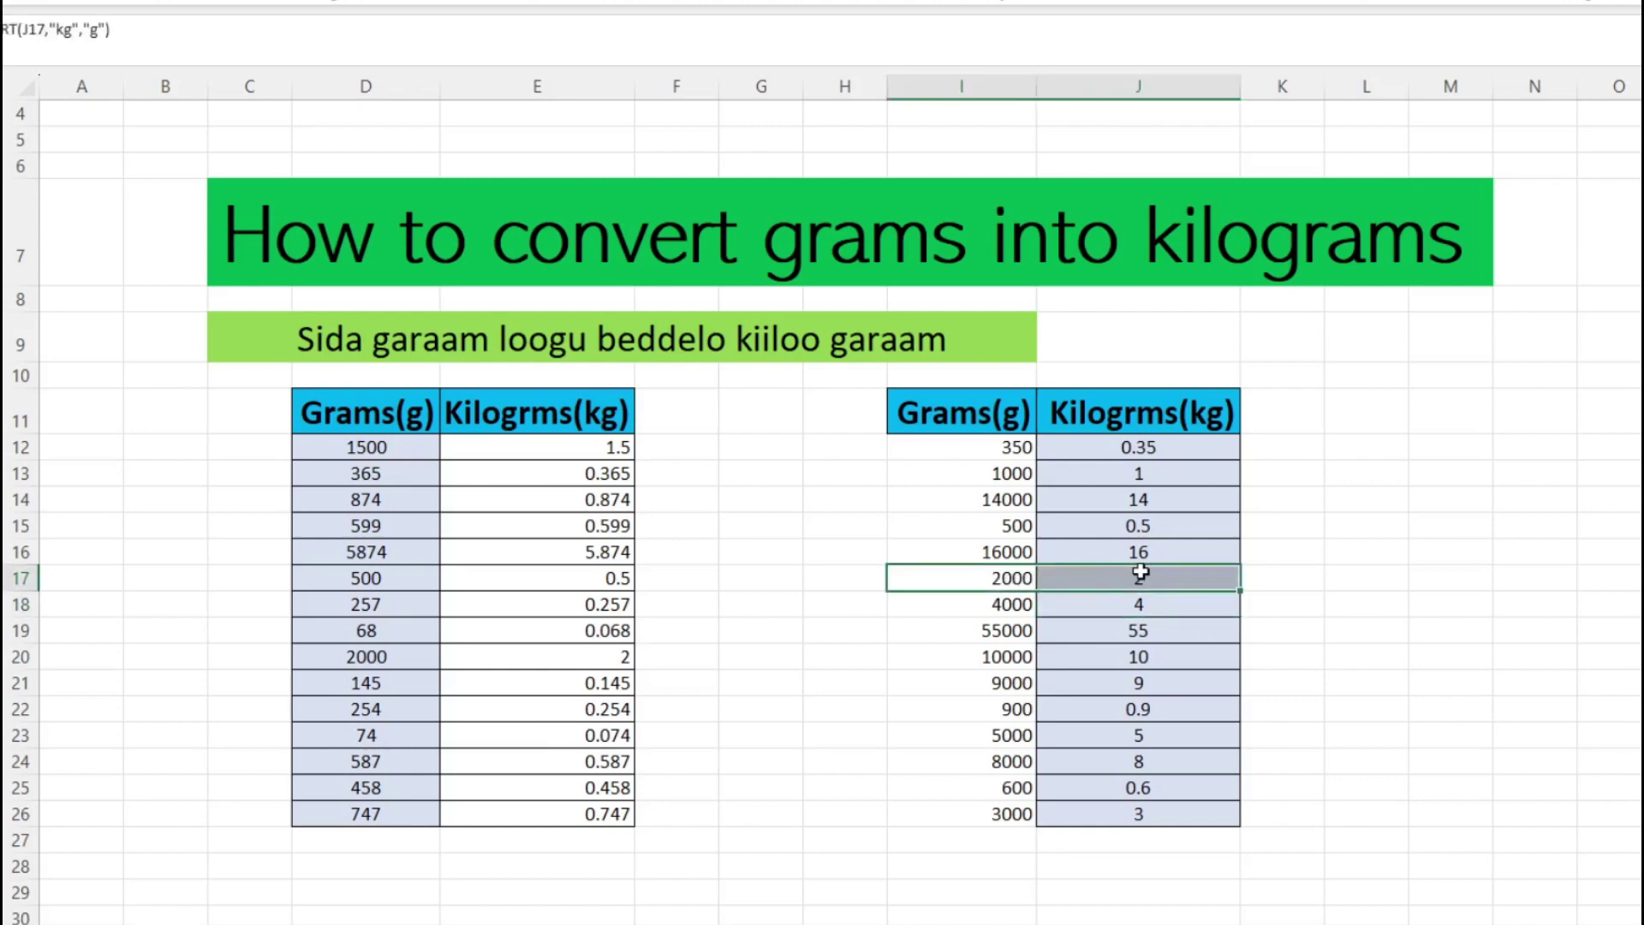
pyautogui.click(1331, 655)
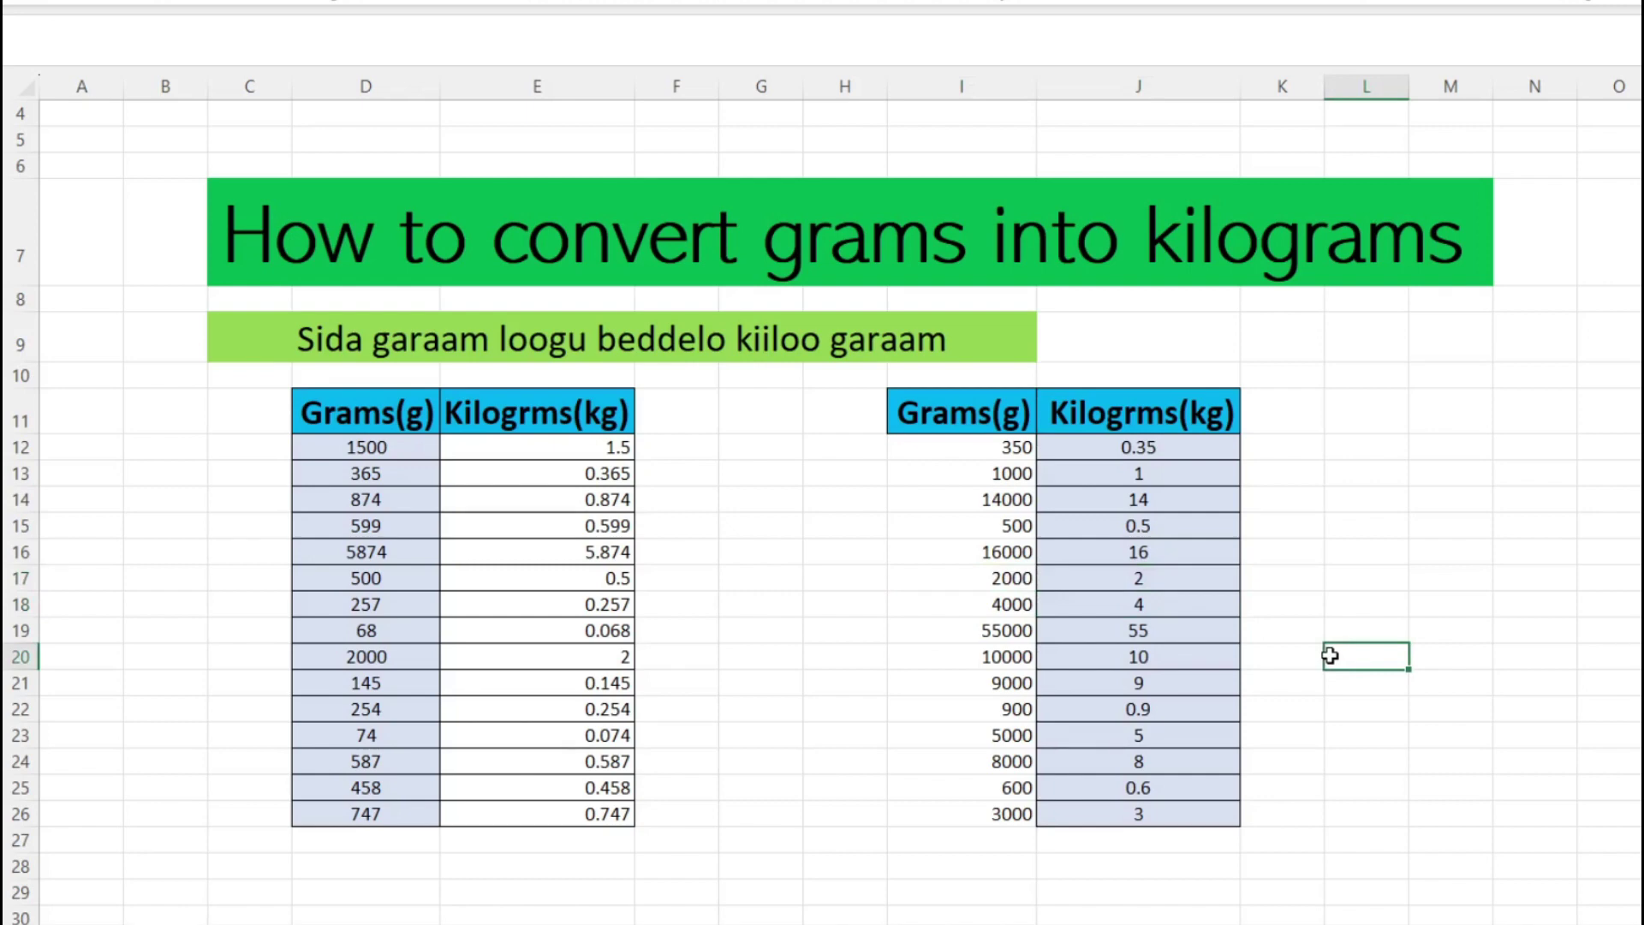